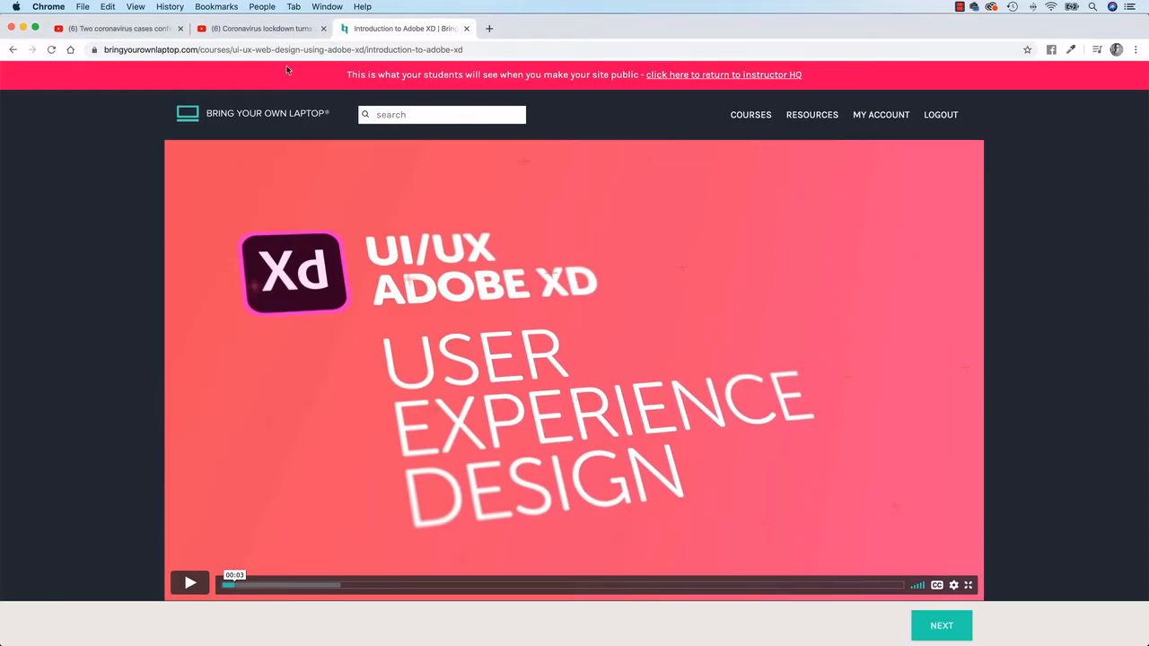
Play short parts of the BBC and CNN coronavirus news videos to examine how their lower-third name captions look
{"action": "key", "text": "super+1"}
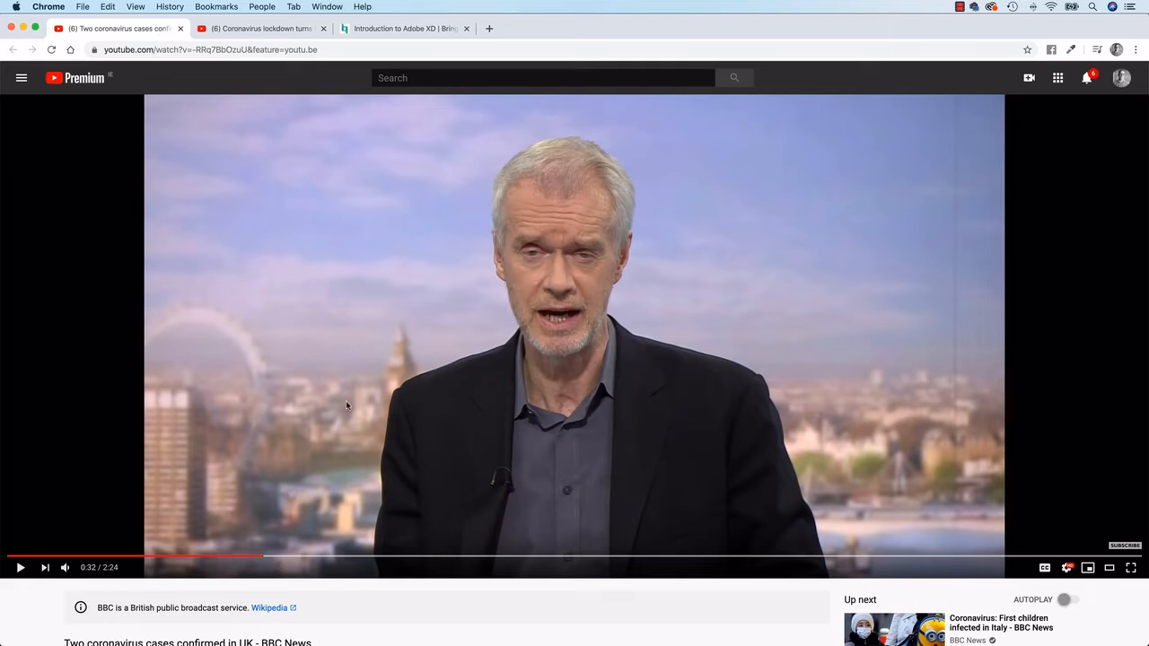
{"action": "left_click", "coordinate": [20, 568]}
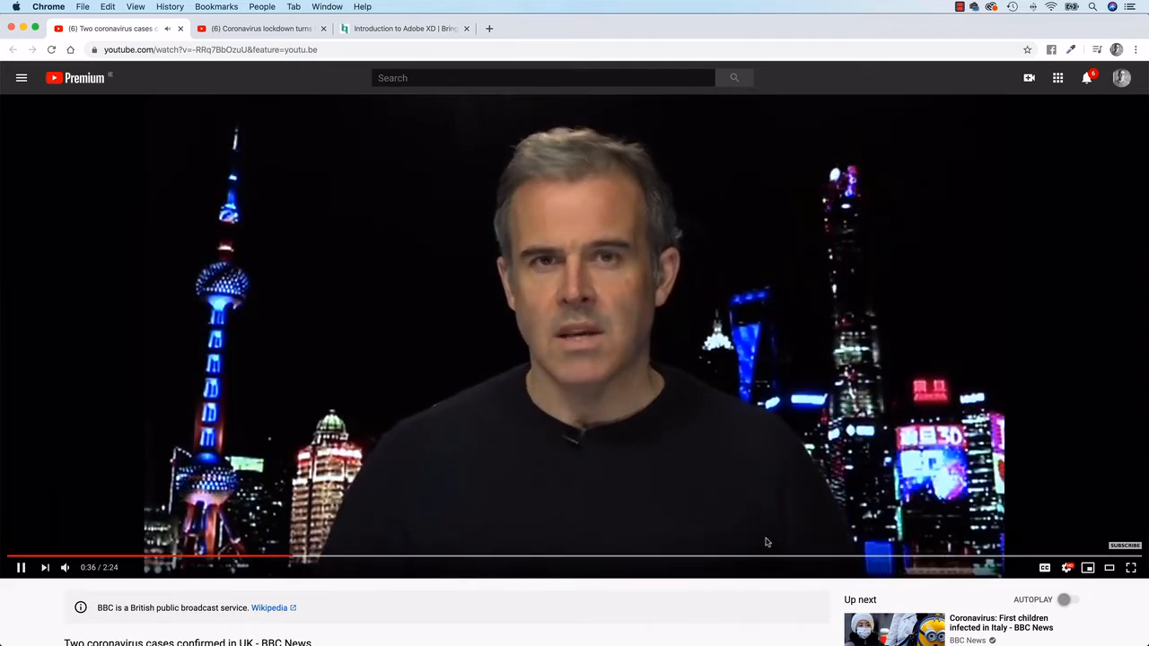
{"action": "left_click", "coordinate": [20, 567]}
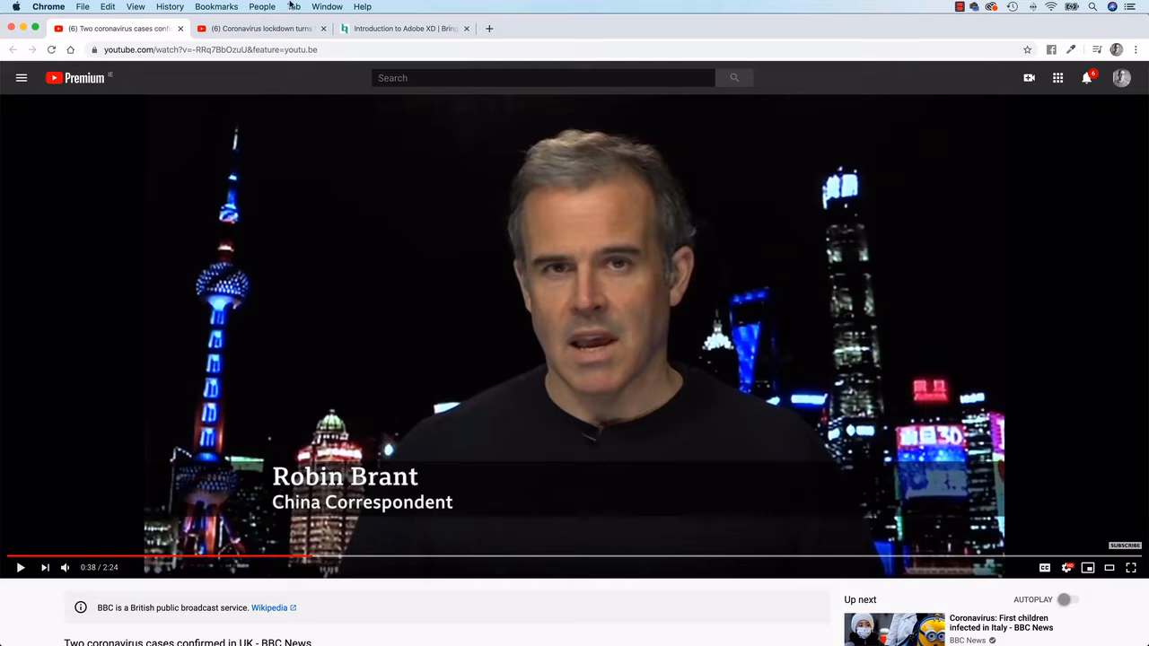
{"action": "left_click", "coordinate": [279, 30]}
{"action": "left_click", "coordinate": [20, 567]}
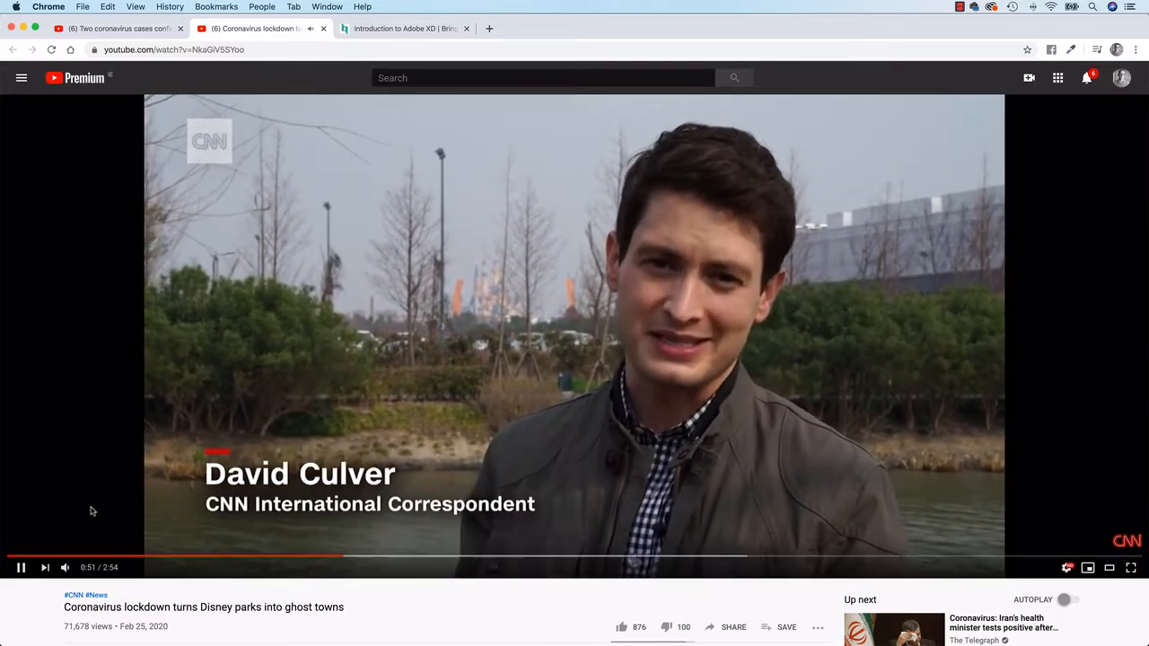
{"action": "left_click", "coordinate": [19, 571]}
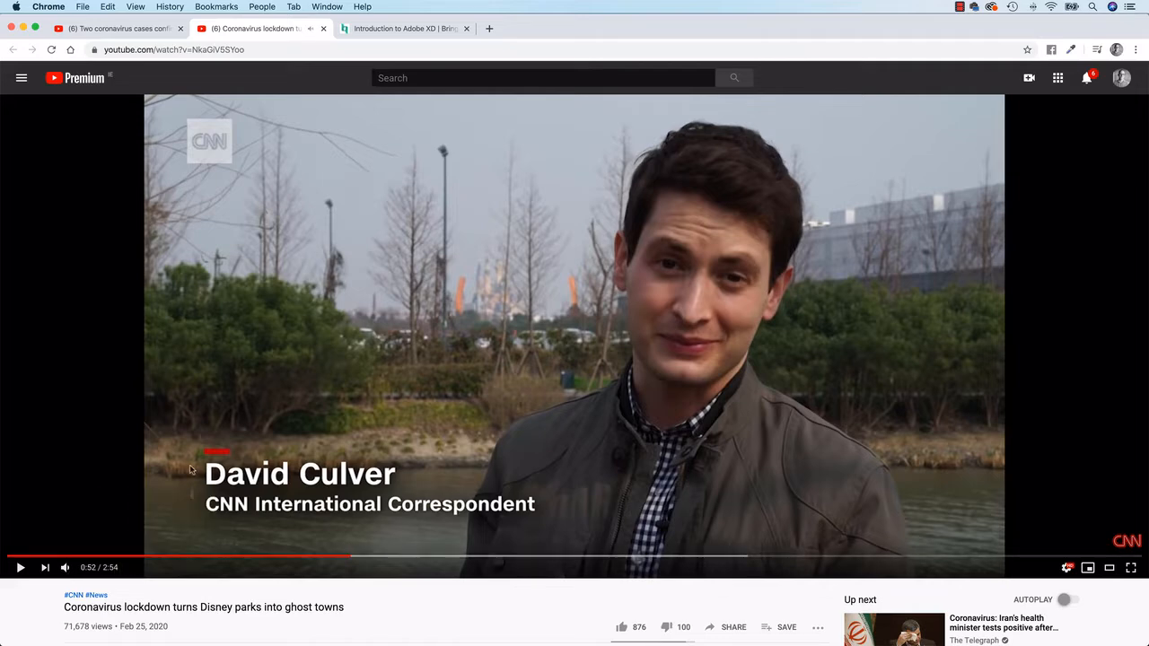
Play the opening of the Introduction to Adobe XD course video to examine its lower-third graphics
{"action": "left_click", "coordinate": [386, 28]}
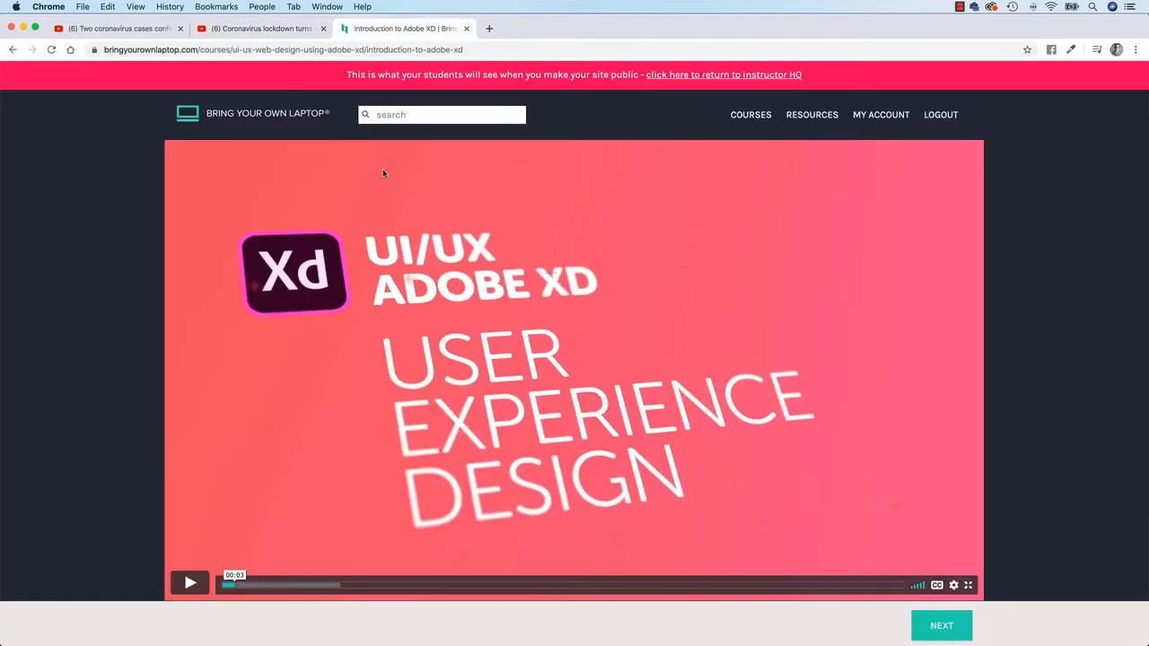
{"action": "left_click", "coordinate": [190, 583]}
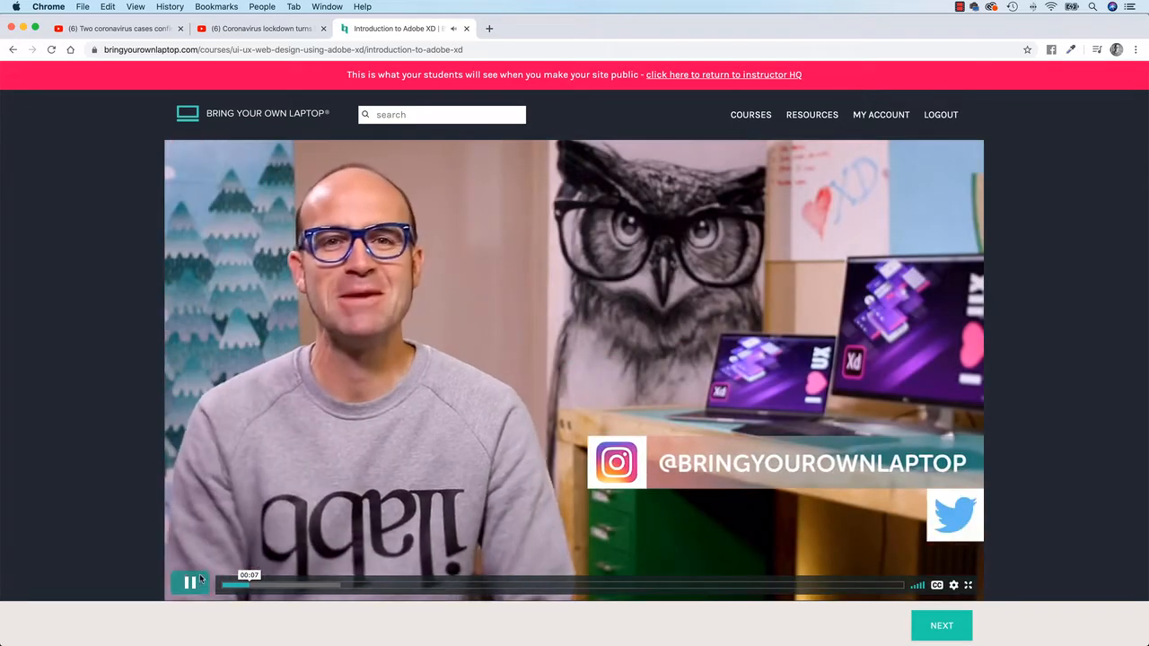
{"action": "left_click", "coordinate": [189, 585]}
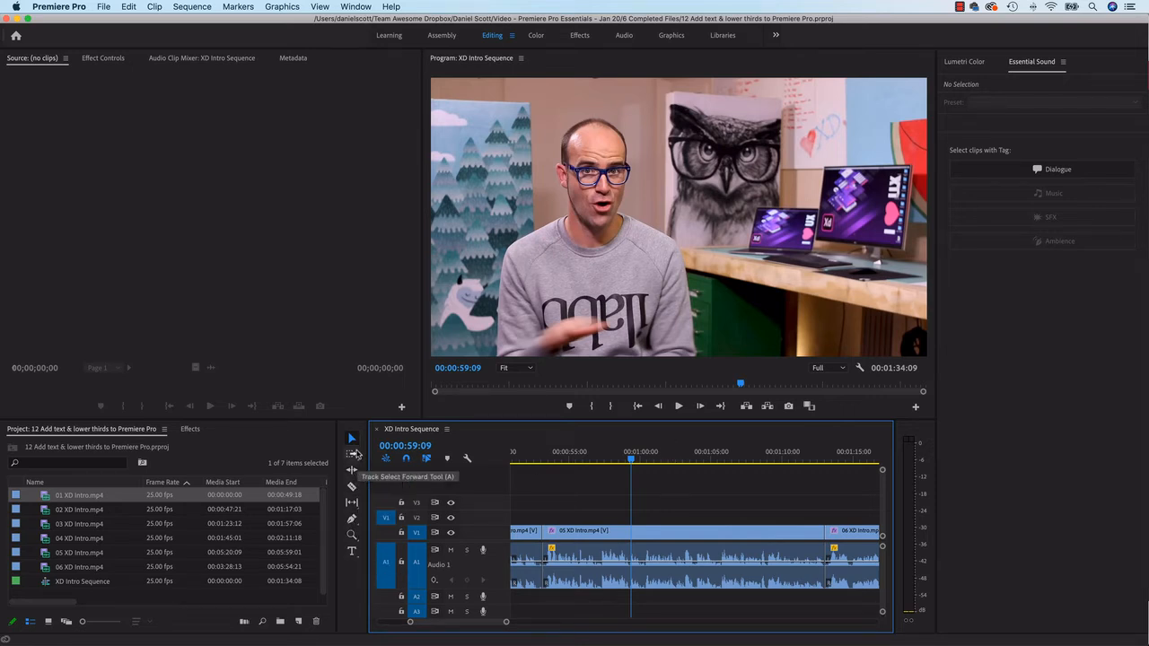
In Premiere Pro, add a text title with the presenter's full name beside the presenter in the frame at 00:00:59:09
{"action": "left_click", "coordinate": [351, 552]}
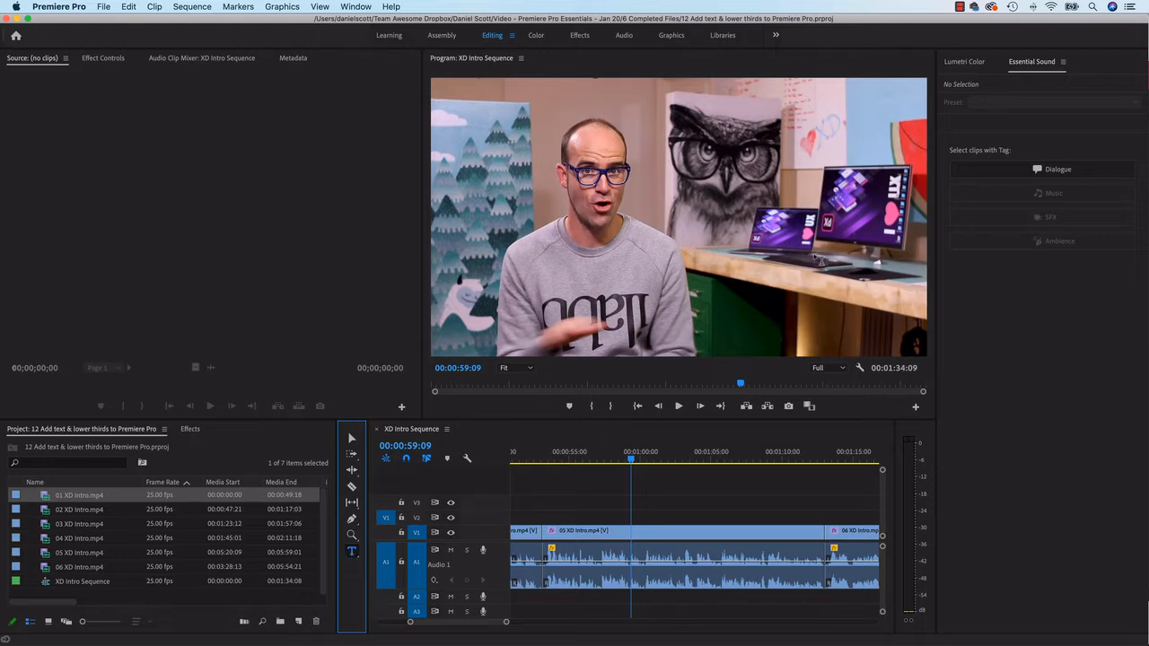
{"action": "left_click", "coordinate": [669, 310]}
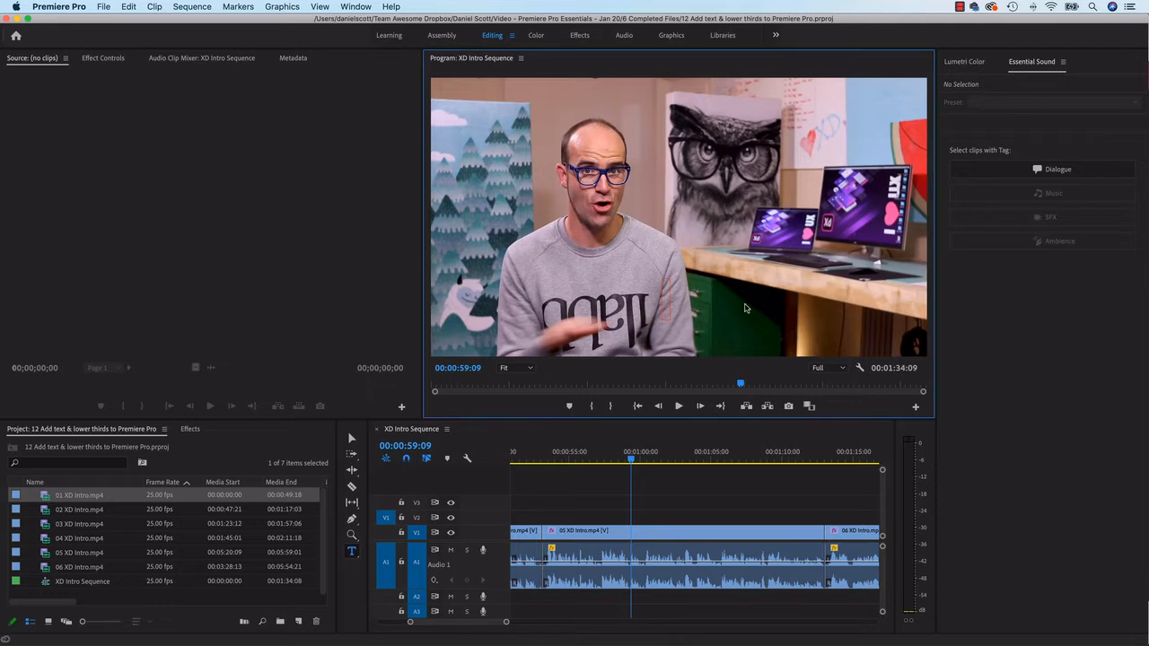
{"action": "type", "text": "Daniel"}
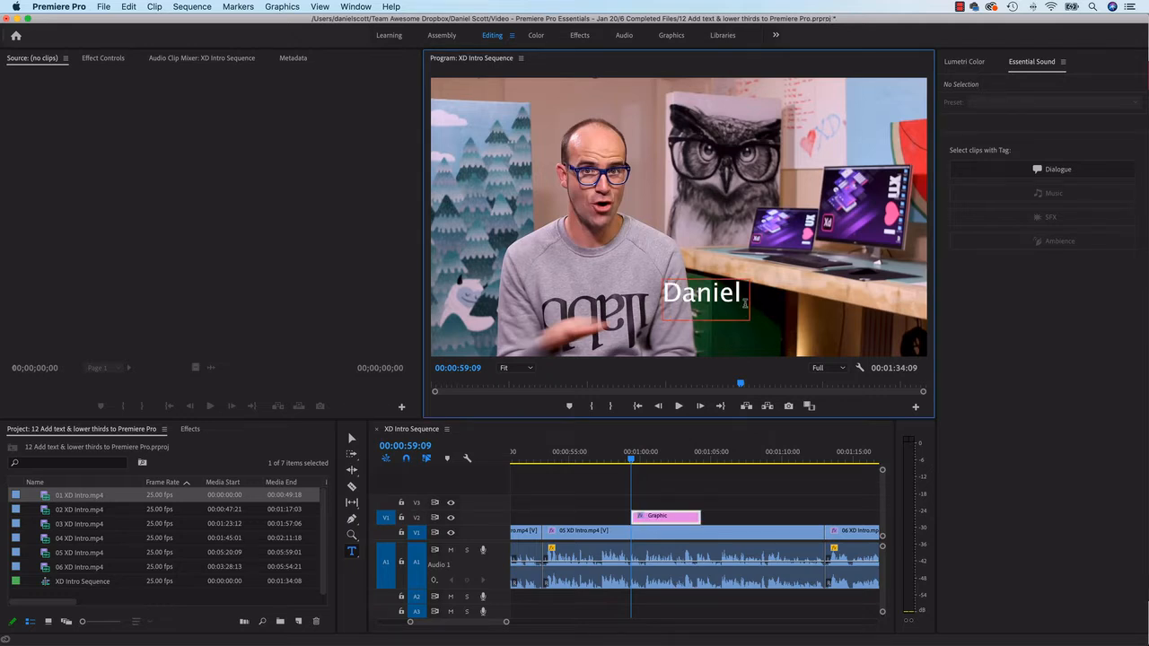
{"action": "type", "text": " Walter S"}
{"action": "key", "text": "BackSpace"}
{"action": "type", "text": "Walter Scp"}
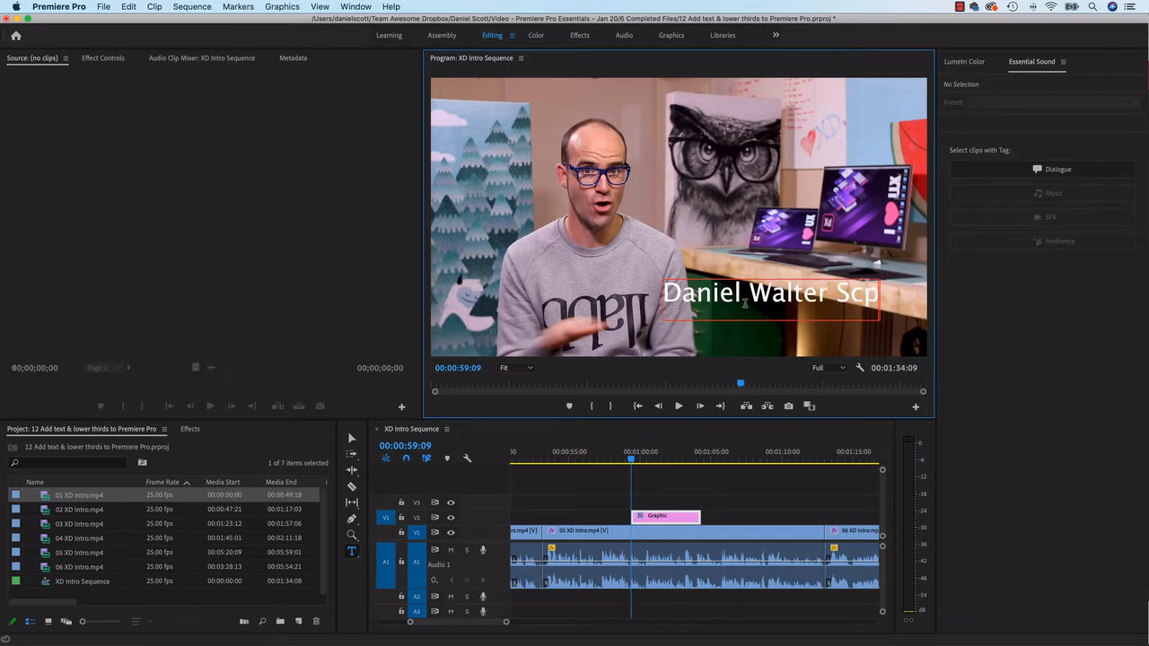
{"action": "key", "text": "BackSpace"}
{"action": "type", "text": "ott"}
Show the Essential Graphics controls alongside Lumetri Color and Essential Sound
{"action": "left_click", "coordinate": [351, 6]}
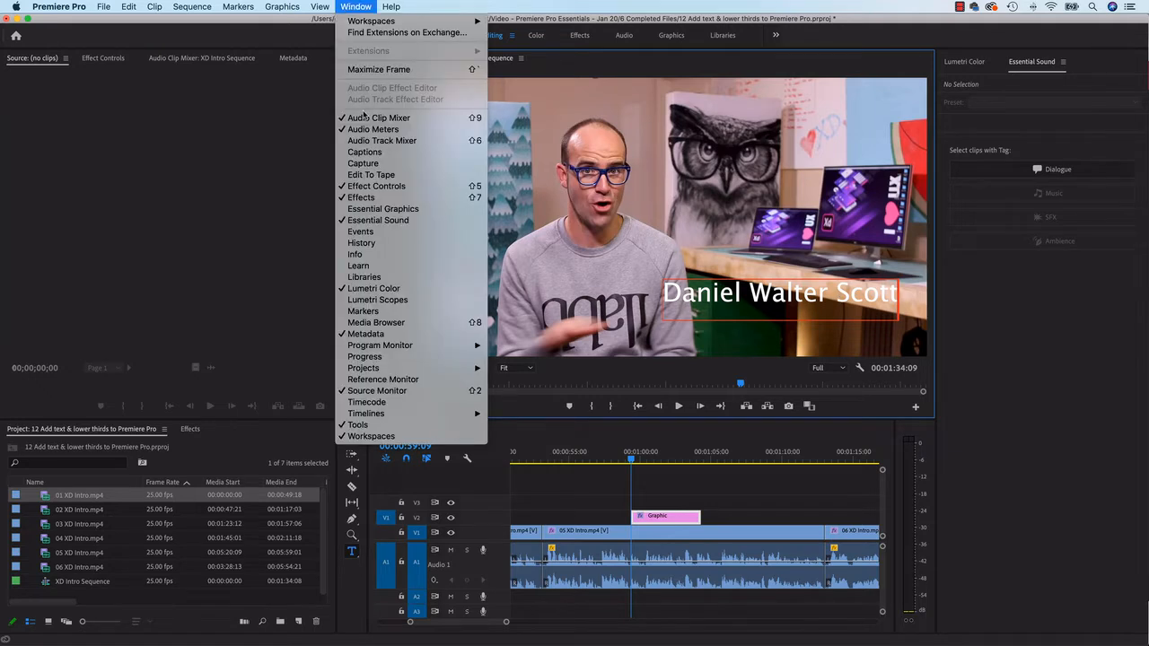
{"action": "left_click", "coordinate": [387, 215]}
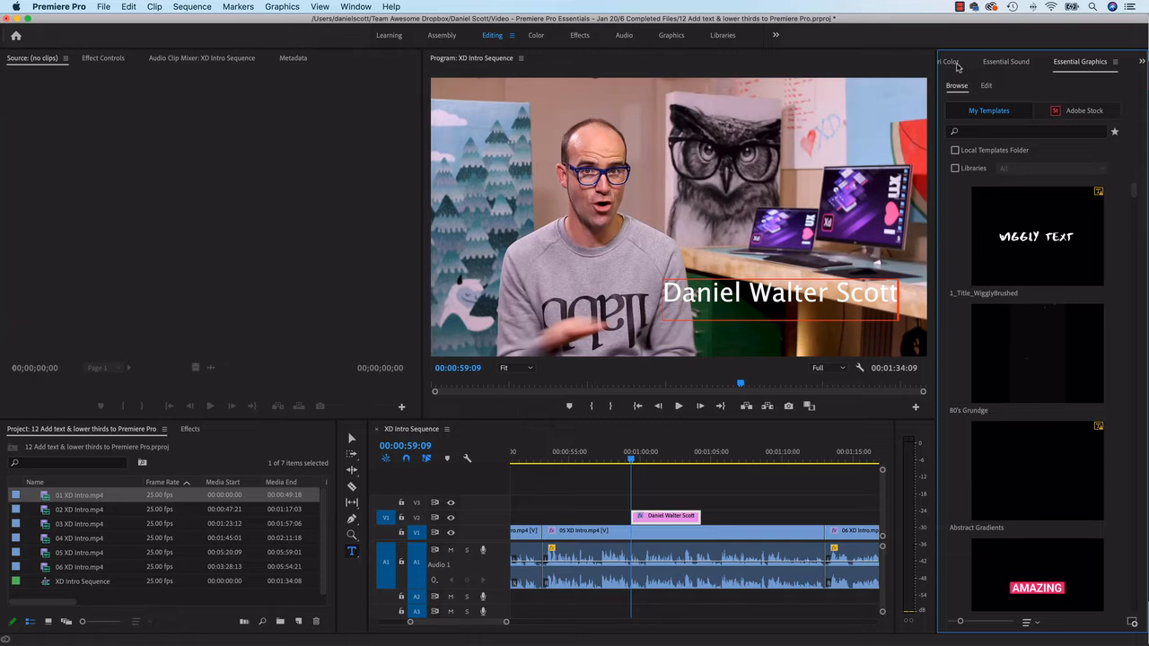
{"action": "left_click", "coordinate": [954, 63]}
{"action": "left_click", "coordinate": [1035, 63]}
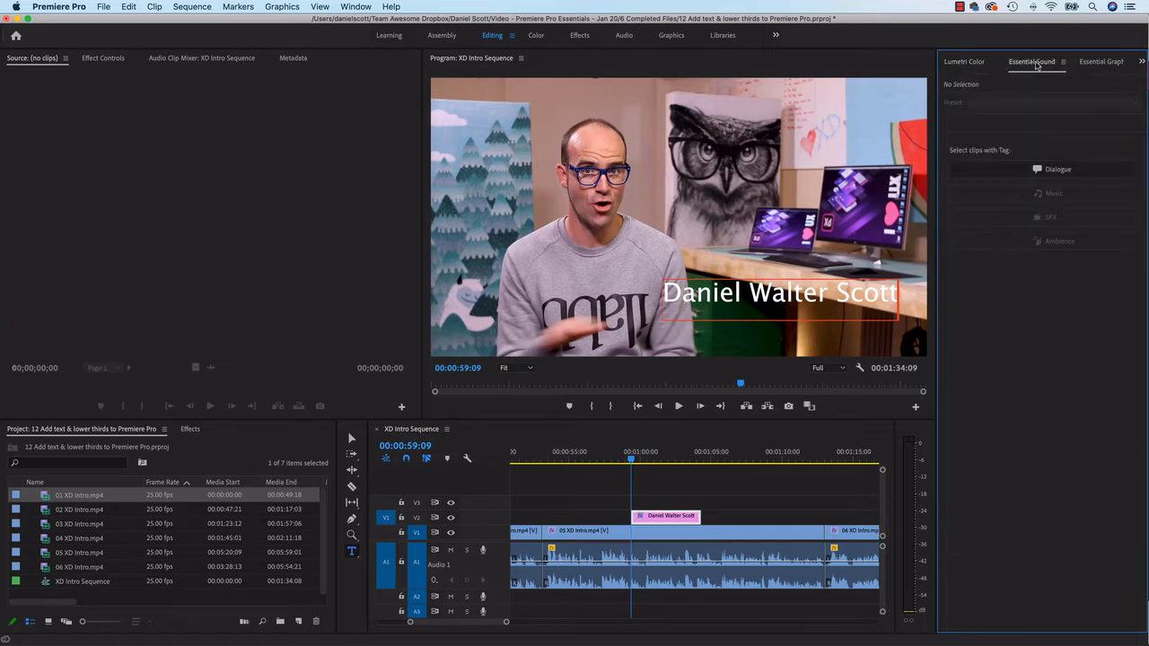
{"action": "left_click", "coordinate": [1099, 63]}
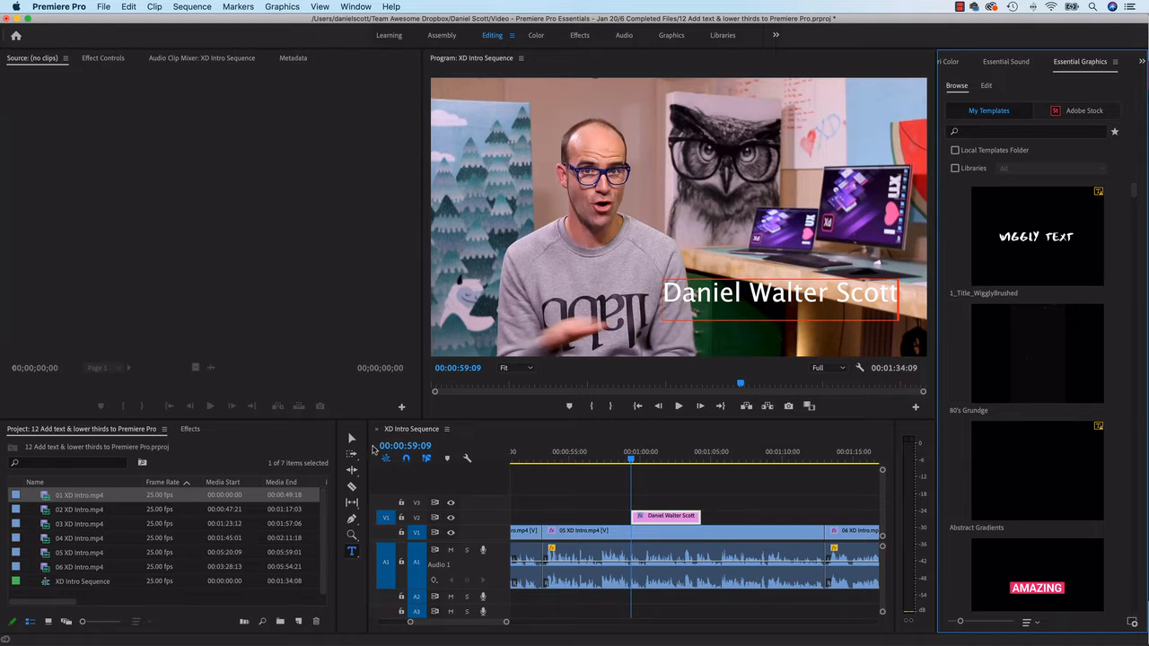
Select the name title clip on track V2 with the playhead at 00:01:00:20 and left-align its text in the graphic's editing properties
{"action": "left_click", "coordinate": [352, 438]}
{"action": "left_click", "coordinate": [660, 519]}
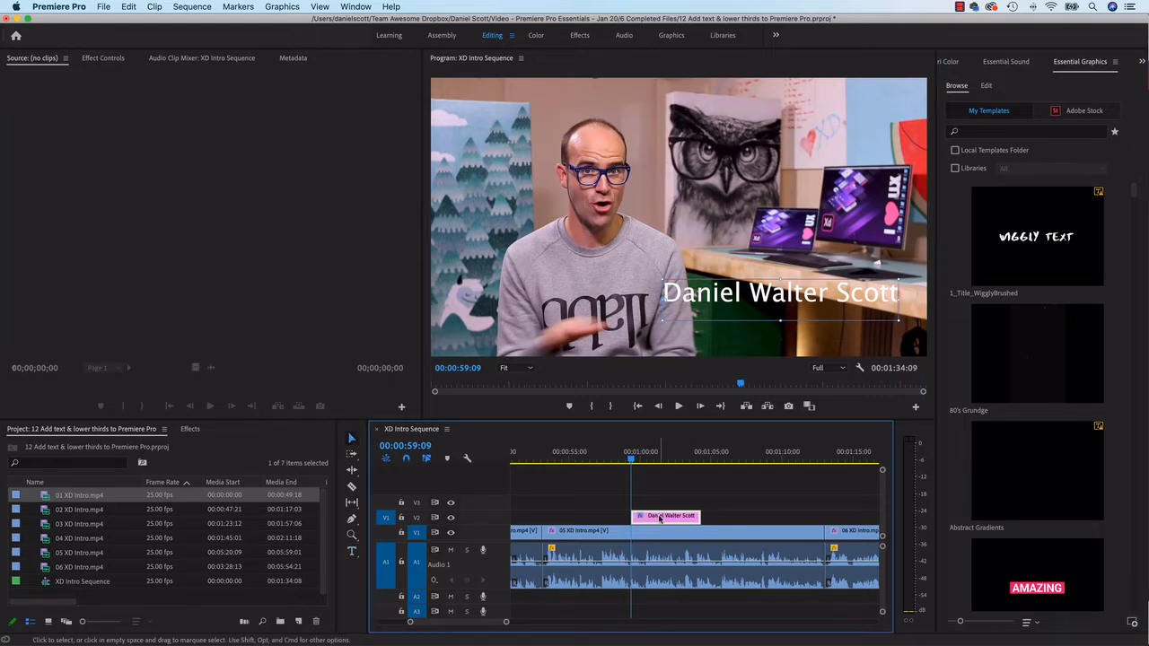
{"action": "left_click", "coordinate": [652, 456]}
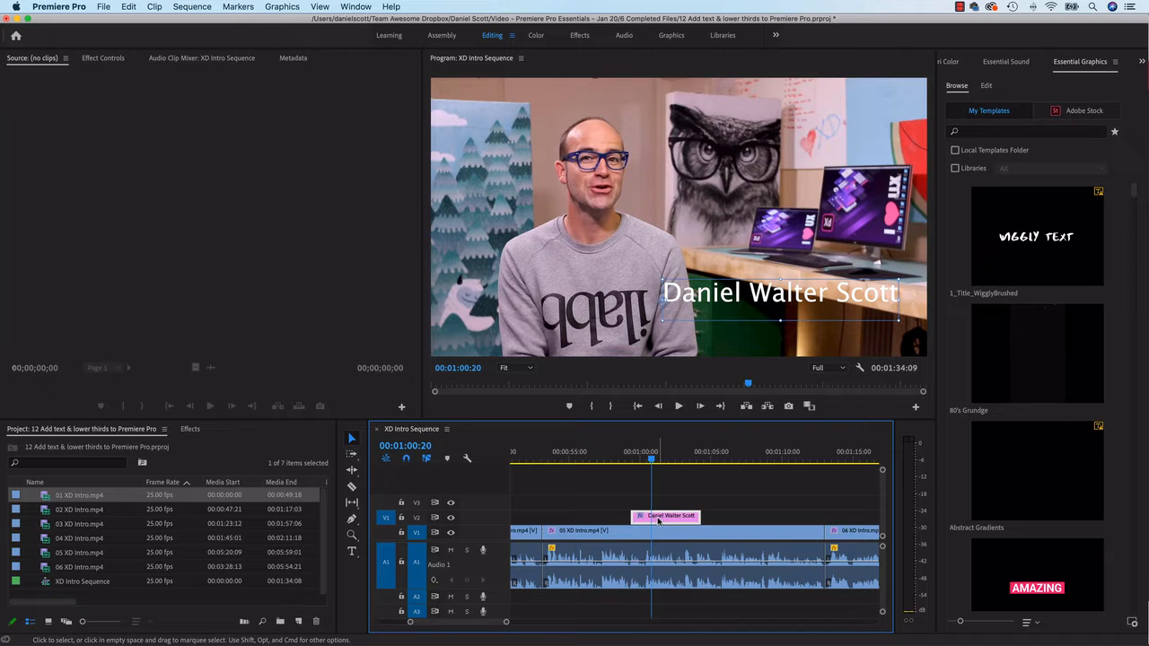
{"action": "left_click", "coordinate": [988, 86]}
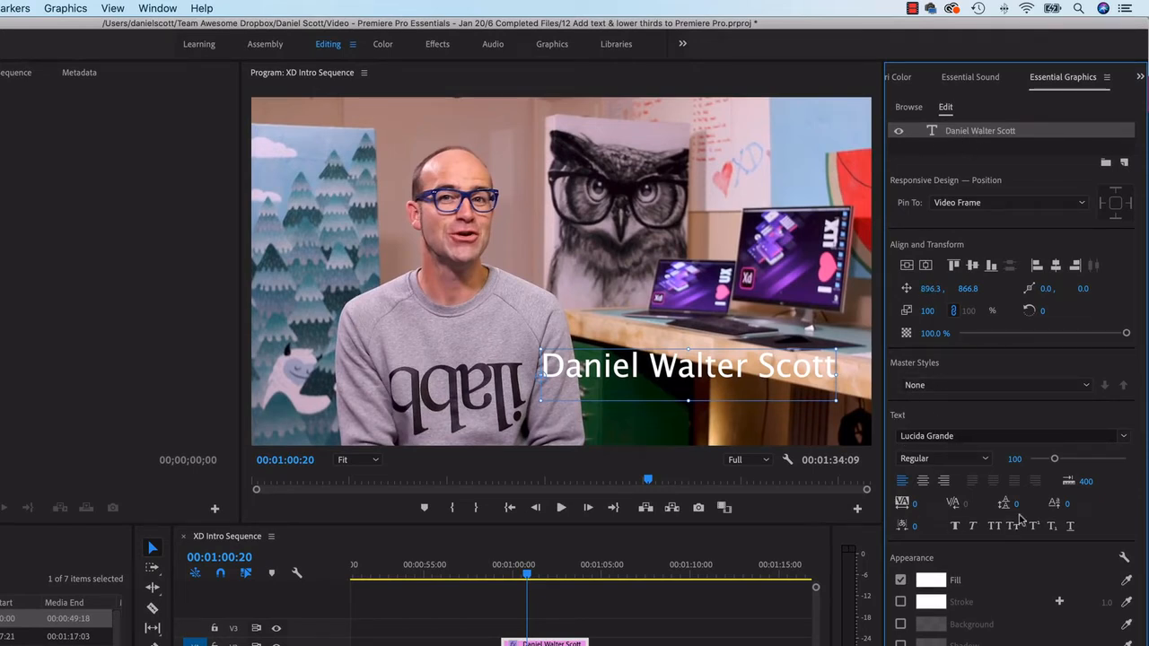
{"action": "left_click", "coordinate": [923, 481]}
{"action": "left_click", "coordinate": [903, 482]}
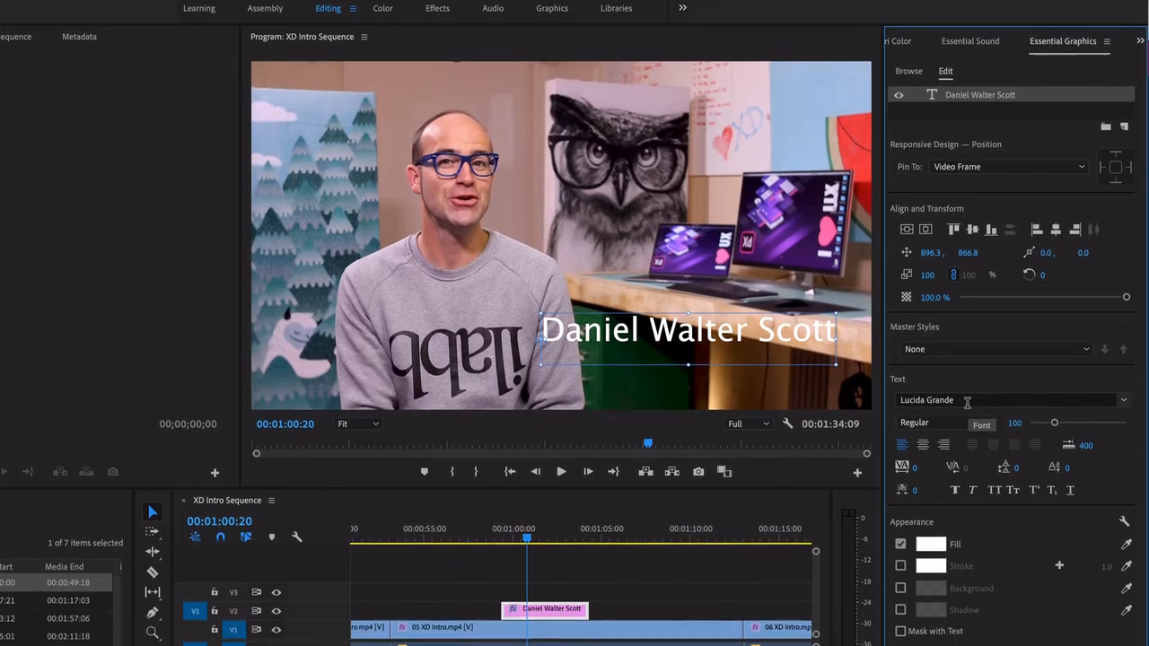
Set the name title's font to Museo Sans Rounded 500 and its size to 94
{"action": "left_click", "coordinate": [952, 436]}
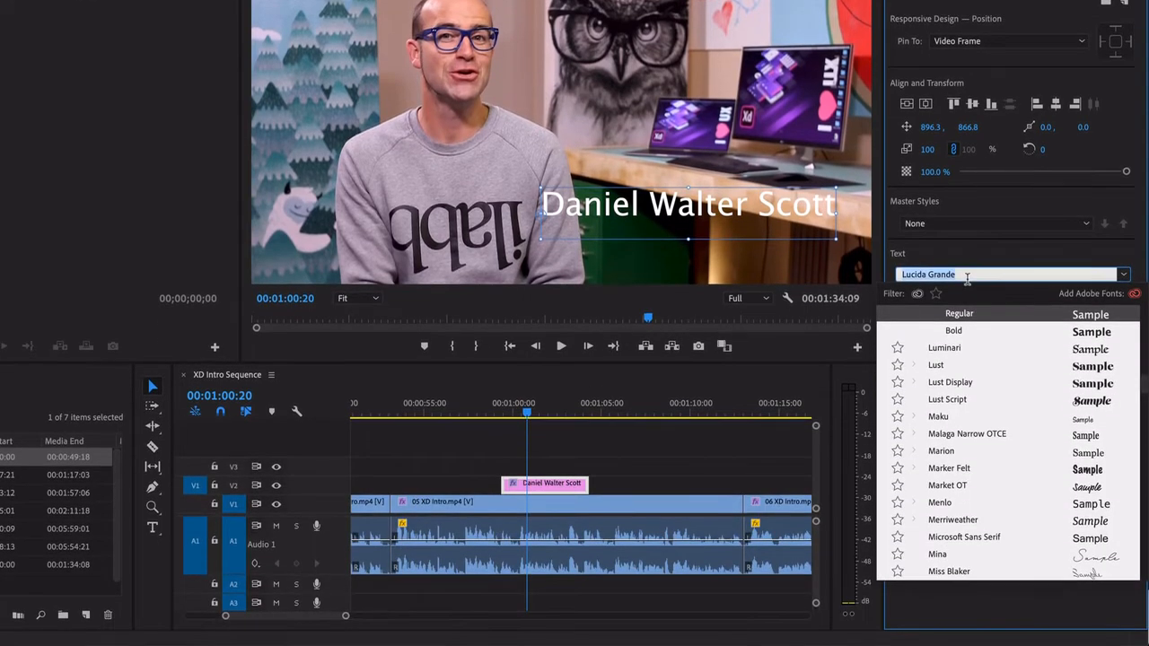
{"action": "type", "text": "museo"}
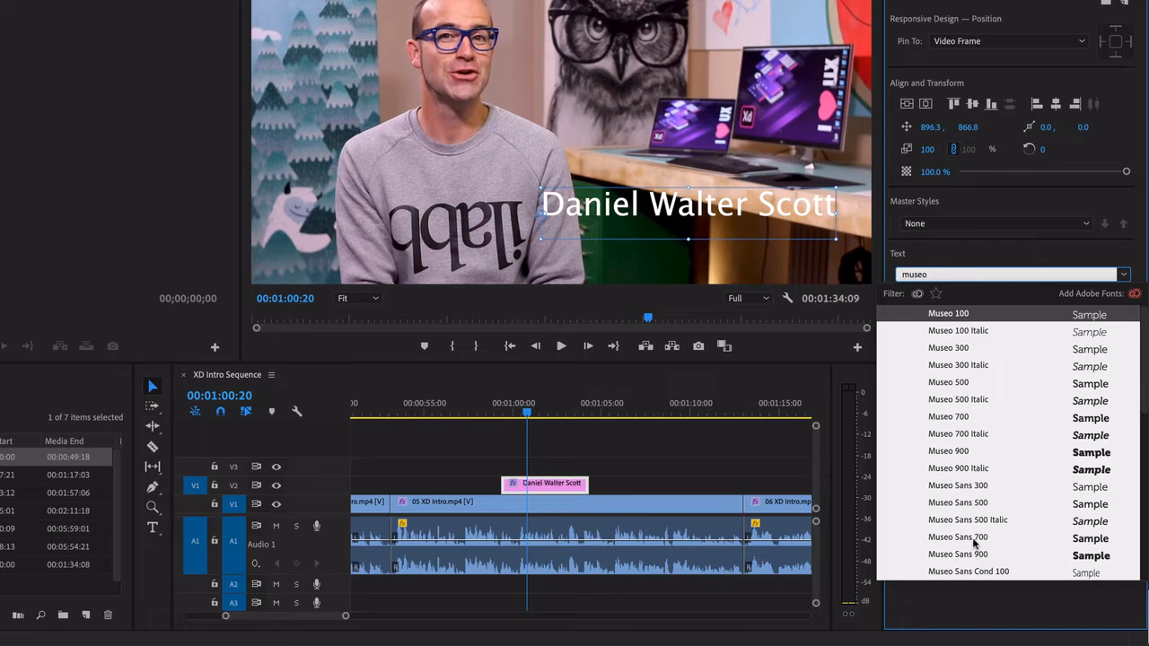
{"action": "scroll", "coordinate": [971, 521], "scroll_direction": "down", "scroll_amount": 5}
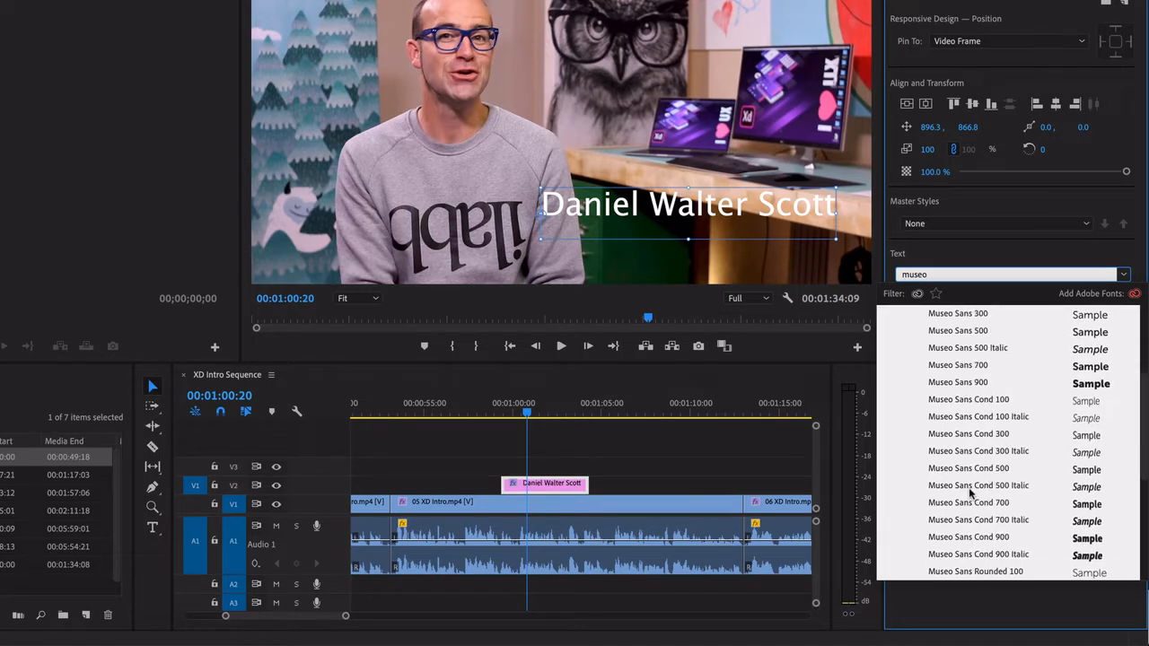
{"action": "scroll", "coordinate": [972, 492], "scroll_direction": "up", "scroll_amount": 5}
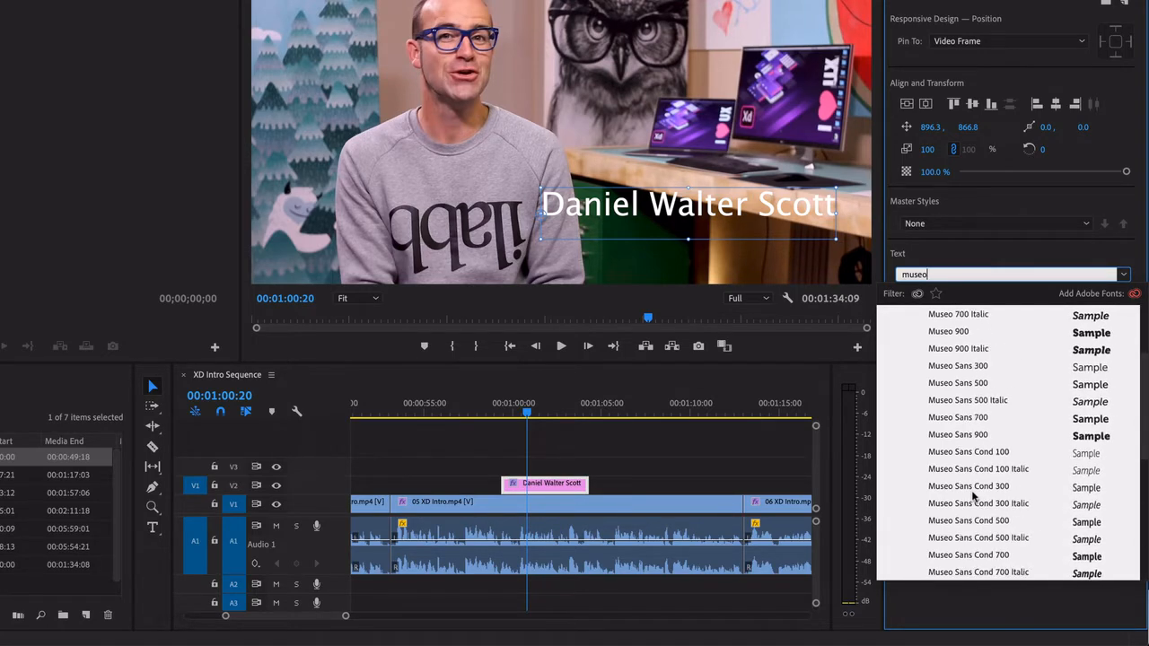
{"action": "scroll", "coordinate": [957, 395], "scroll_direction": "down", "scroll_amount": 5}
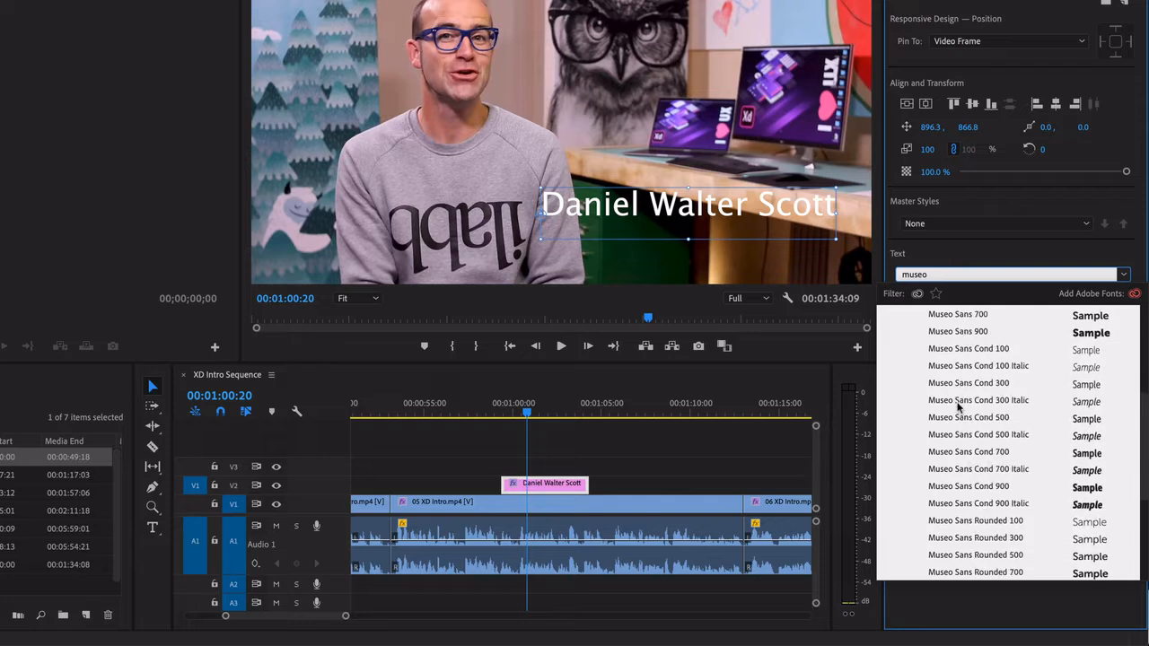
{"action": "left_click", "coordinate": [985, 555]}
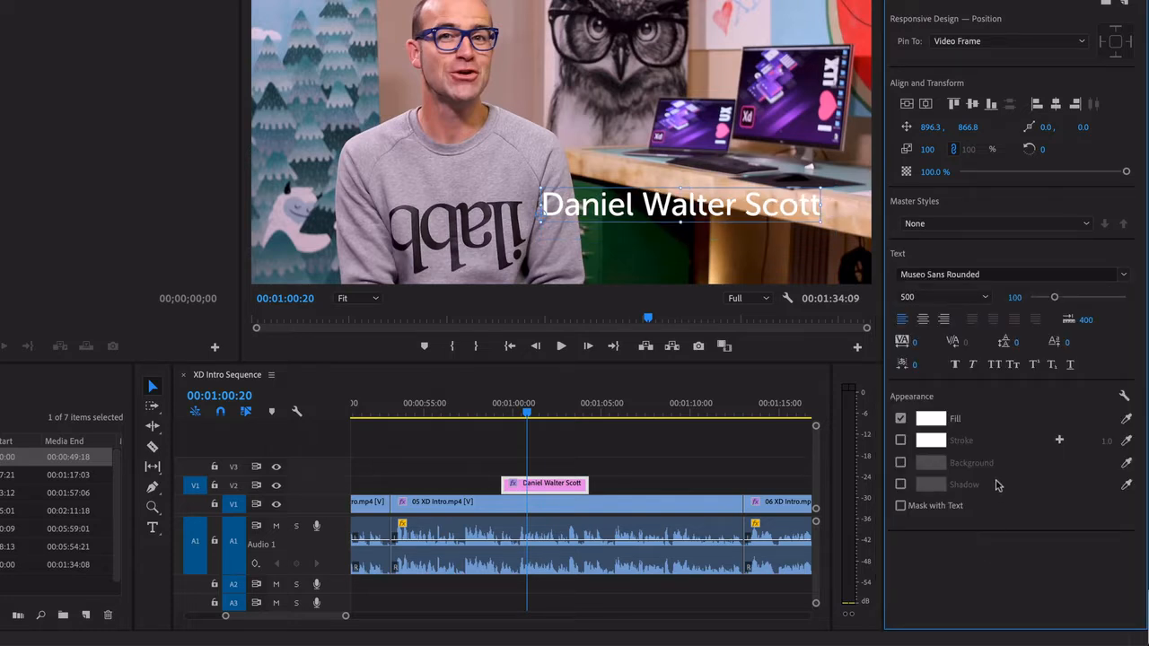
{"action": "mouse_move", "coordinate": [1059, 300]}
{"action": "left_mouse_down"}
{"action": "mouse_move", "coordinate": [1072, 300]}
{"action": "mouse_move", "coordinate": [1051, 301]}
{"action": "left_mouse_up"}
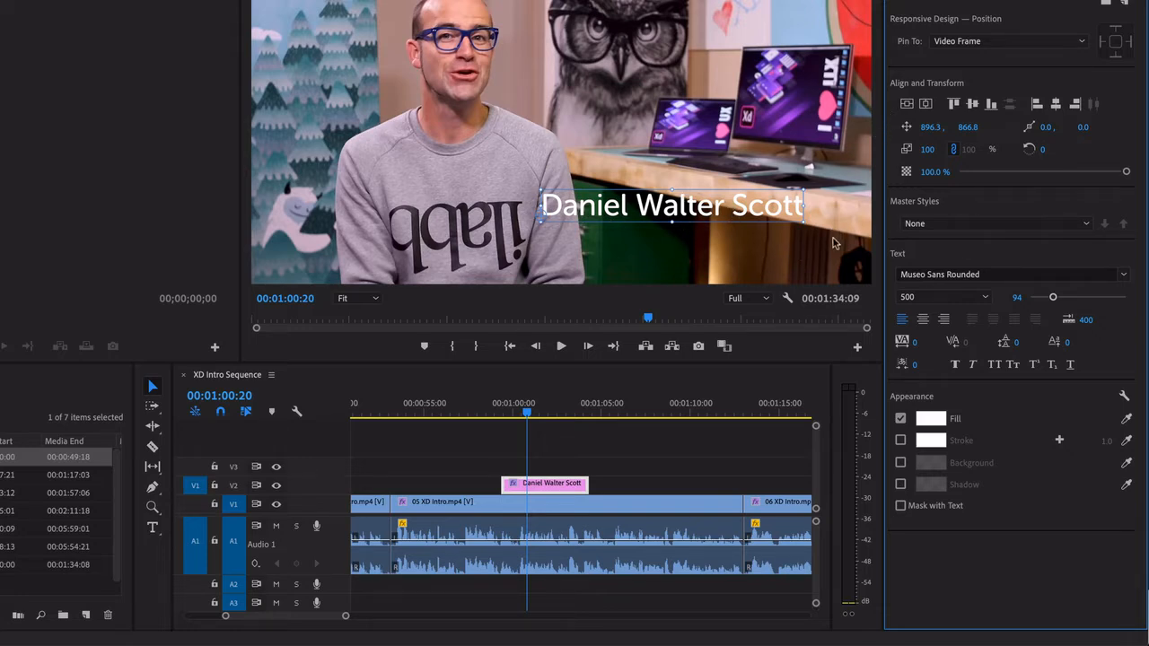
Move the name title lower in the frame to about position 971, 961
{"action": "left_click_drag", "start_coordinate": [673, 206], "coordinate": [701, 237]}
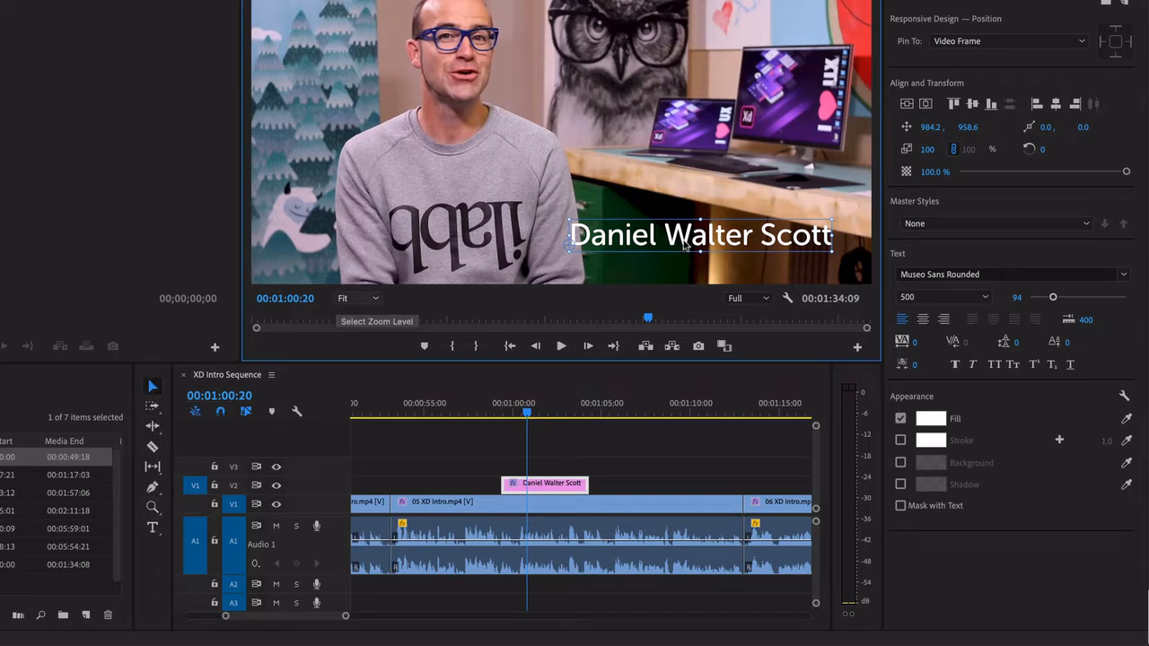
{"action": "mouse_move", "coordinate": [689, 245]}
{"action": "left_mouse_down"}
{"action": "mouse_move", "coordinate": [626, 247]}
{"action": "mouse_move", "coordinate": [656, 231]}
{"action": "mouse_move", "coordinate": [694, 248]}
{"action": "mouse_move", "coordinate": [681, 249]}
{"action": "left_mouse_up"}
{"action": "left_click_drag", "start_coordinate": [680, 241], "coordinate": [679, 243]}
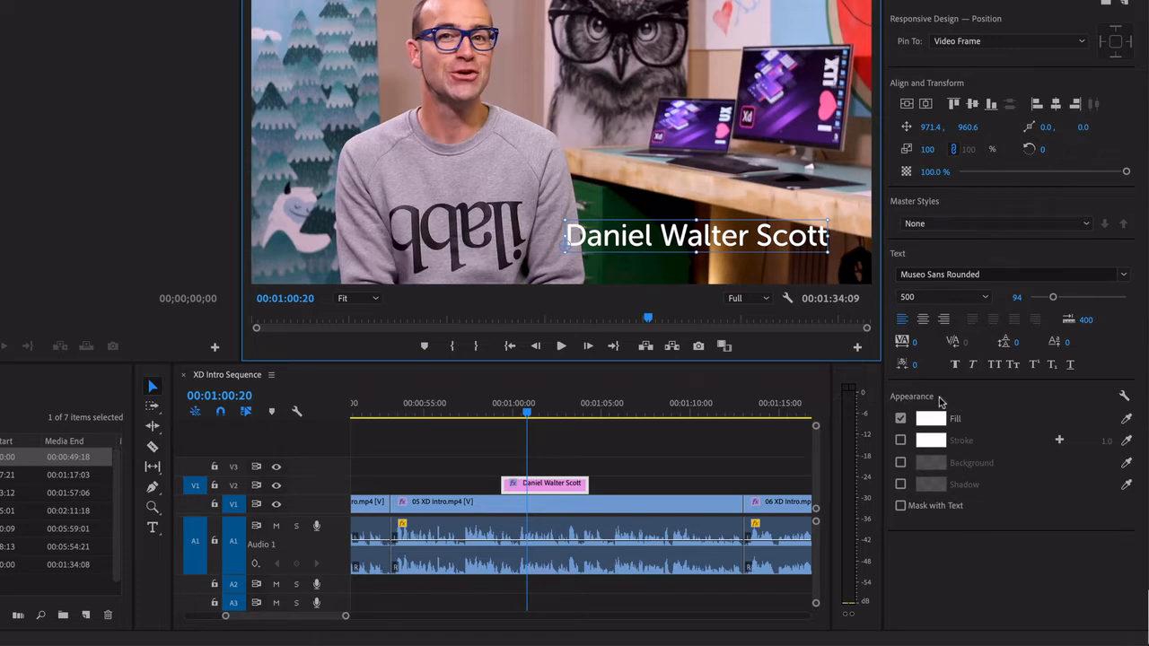
Enable the name title's background, leave its shadow off, and set the background colour to black (000000)
{"action": "left_click", "coordinate": [901, 485]}
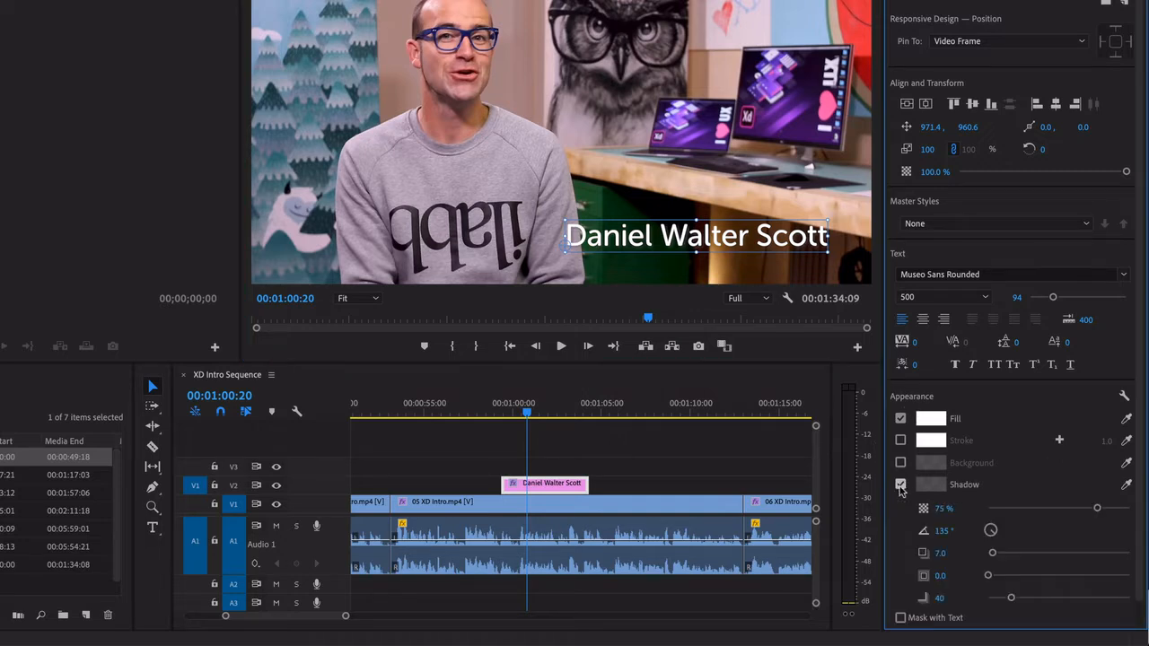
{"action": "left_click", "coordinate": [901, 486]}
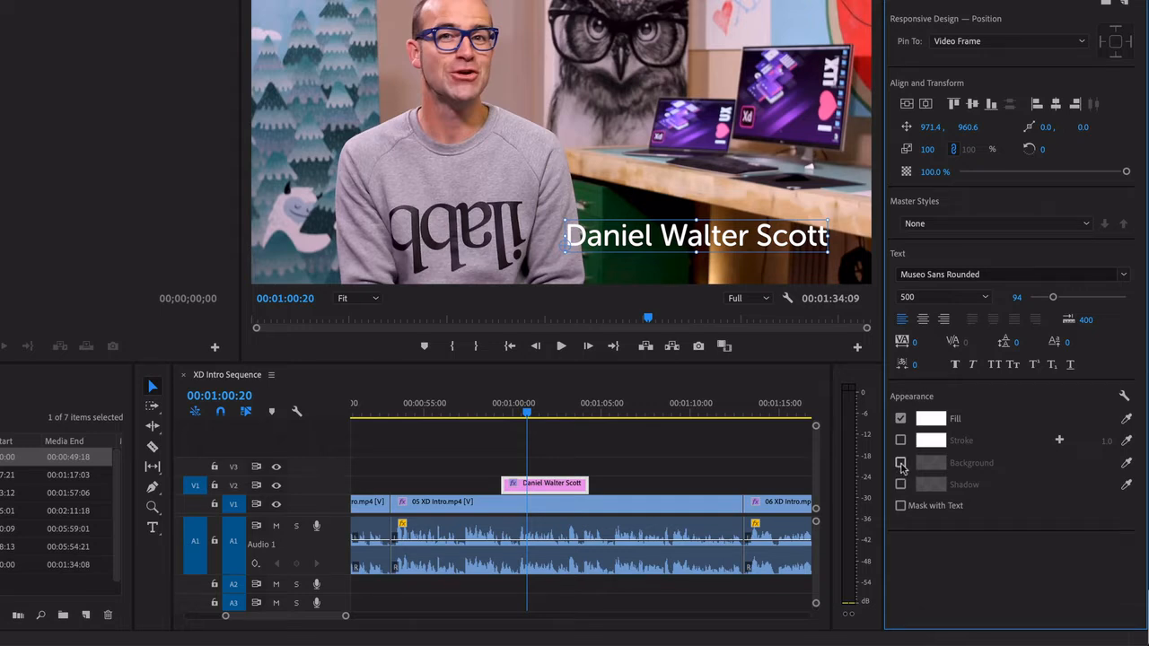
{"action": "left_click", "coordinate": [901, 463]}
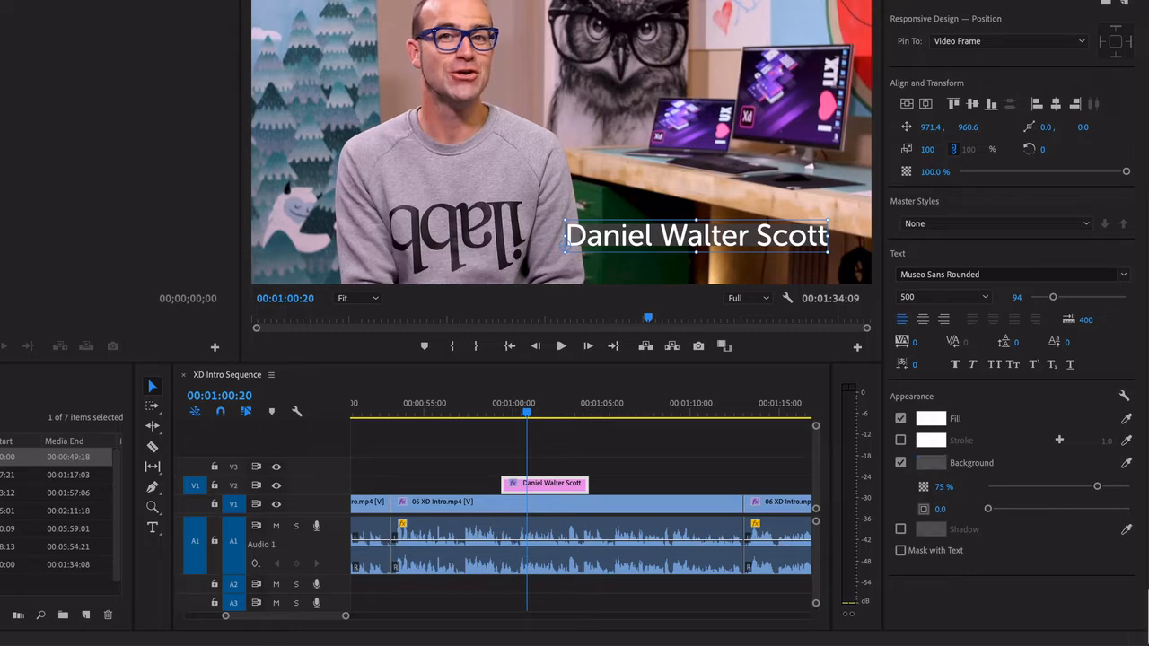
{"action": "left_click", "coordinate": [931, 462]}
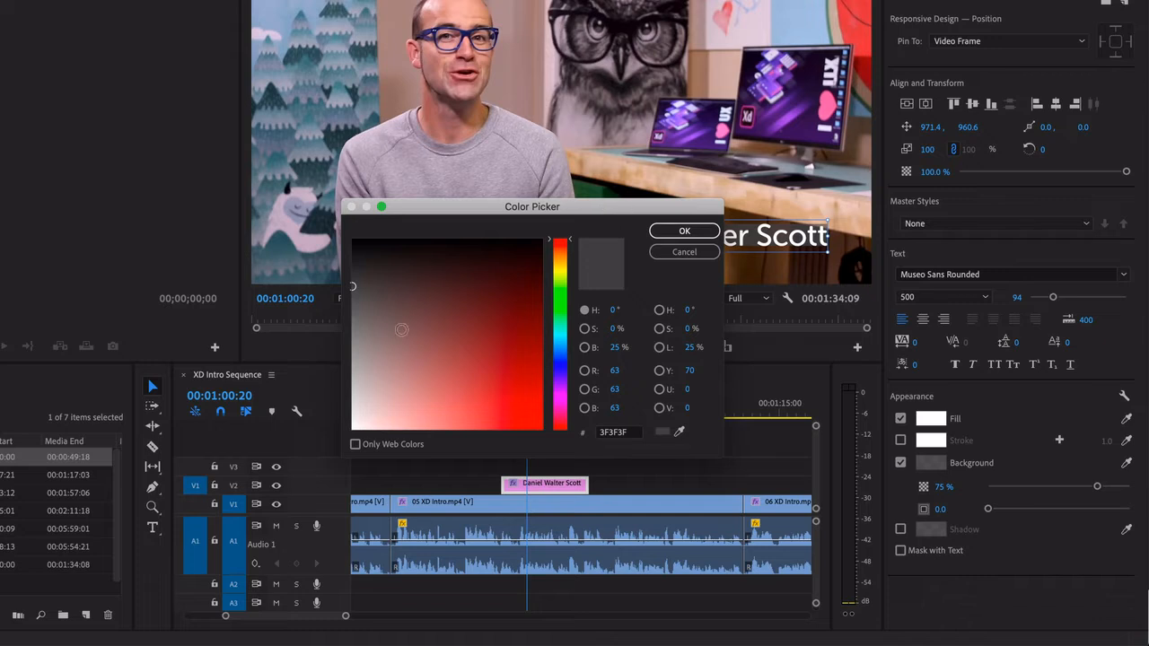
{"action": "mouse_move", "coordinate": [354, 288]}
{"action": "left_mouse_down"}
{"action": "mouse_move", "coordinate": [444, 336]}
{"action": "mouse_move", "coordinate": [545, 261]}
{"action": "mouse_move", "coordinate": [410, 367]}
{"action": "mouse_move", "coordinate": [464, 356]}
{"action": "mouse_move", "coordinate": [511, 406]}
{"action": "left_mouse_up"}
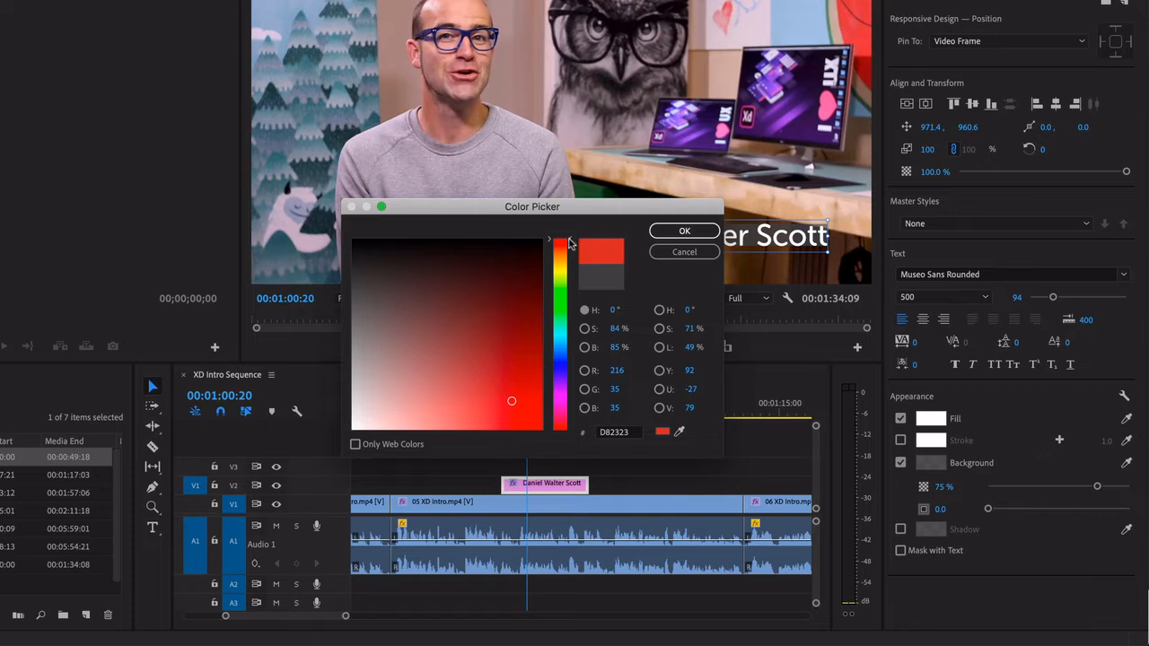
{"action": "mouse_move", "coordinate": [570, 243]}
{"action": "left_mouse_down"}
{"action": "mouse_move", "coordinate": [571, 393]}
{"action": "mouse_move", "coordinate": [476, 290]}
{"action": "mouse_move", "coordinate": [528, 398]}
{"action": "mouse_move", "coordinate": [572, 406]}
{"action": "left_mouse_up"}
{"action": "mouse_move", "coordinate": [503, 392]}
{"action": "left_mouse_down"}
{"action": "mouse_move", "coordinate": [511, 357]}
{"action": "mouse_move", "coordinate": [512, 387]}
{"action": "mouse_move", "coordinate": [292, 197]}
{"action": "mouse_move", "coordinate": [402, 324]}
{"action": "mouse_move", "coordinate": [317, 211]}
{"action": "left_mouse_up"}
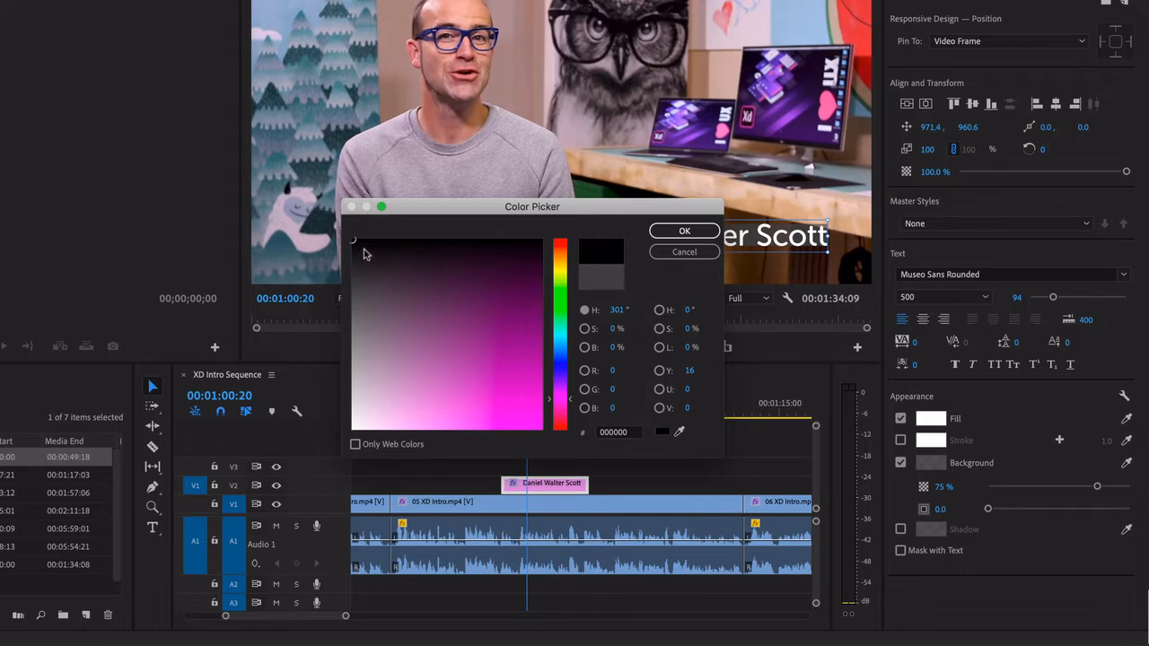
{"action": "left_click", "coordinate": [685, 233]}
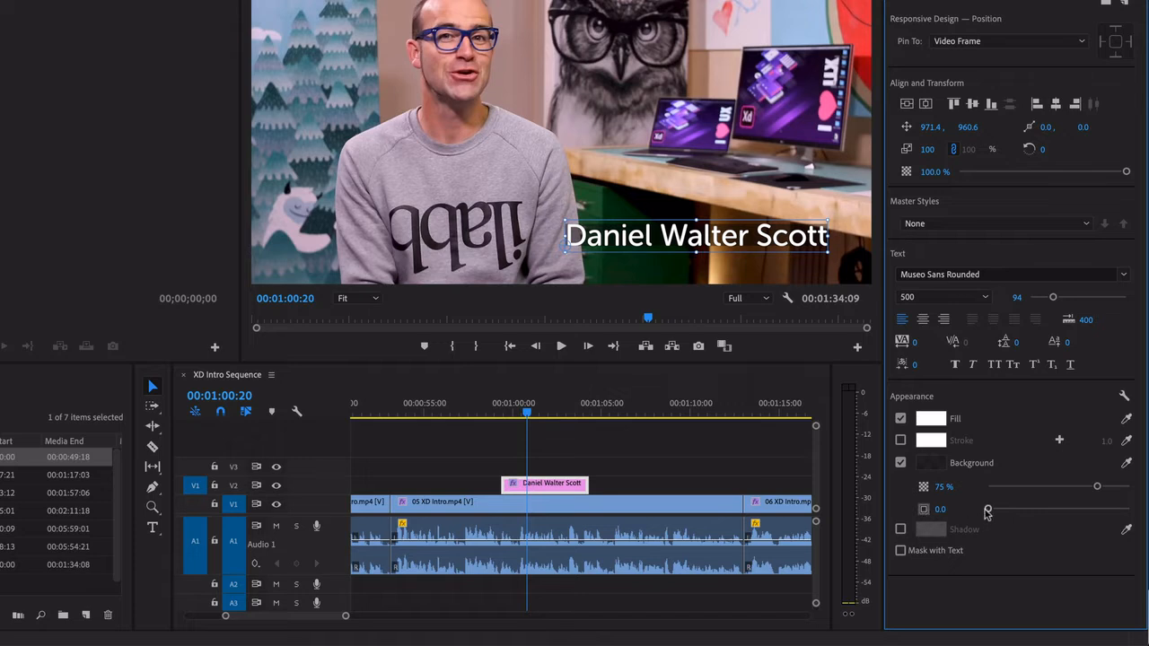
Set the title background's size to about 34.2 and its opacity to about 82%
{"action": "left_click_drag", "start_coordinate": [989, 509], "coordinate": [1041, 544]}
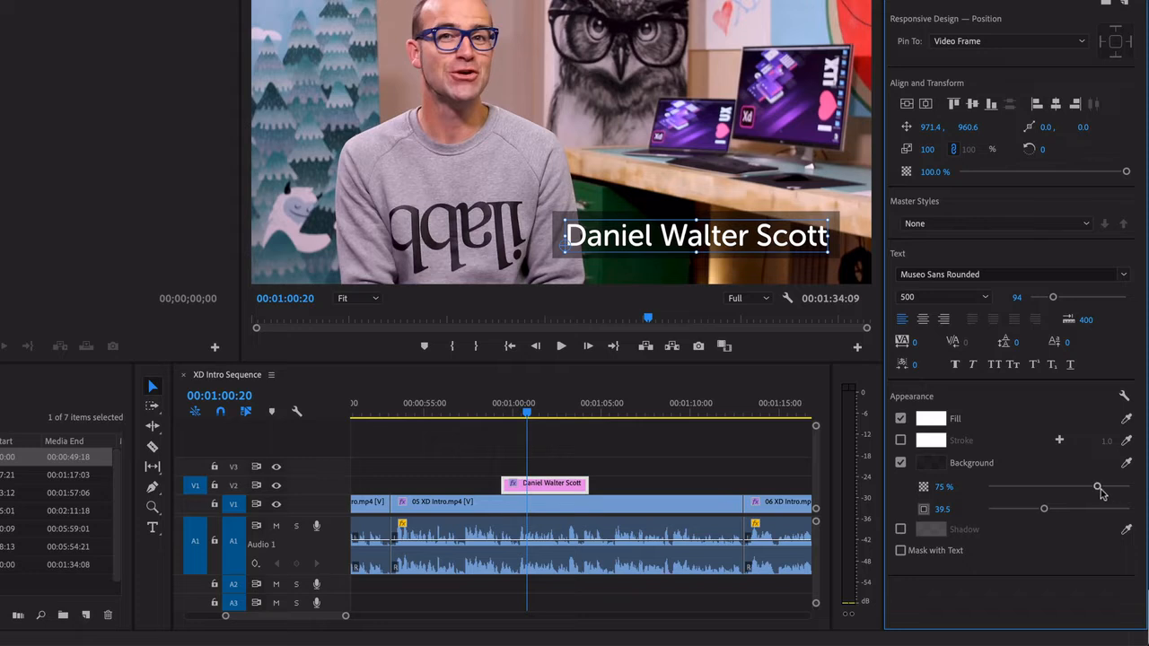
{"action": "mouse_move", "coordinate": [1099, 488]}
{"action": "left_mouse_down"}
{"action": "mouse_move", "coordinate": [1145, 489]}
{"action": "mouse_move", "coordinate": [1115, 489]}
{"action": "left_mouse_up"}
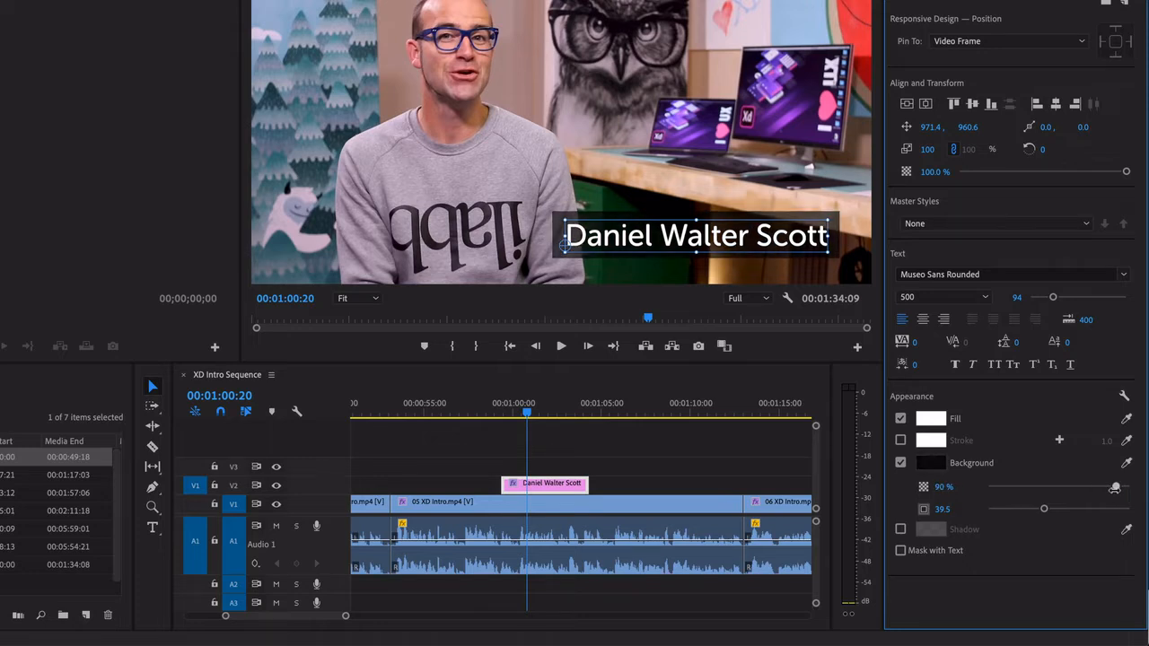
{"action": "left_click_drag", "start_coordinate": [1045, 509], "coordinate": [1037, 514]}
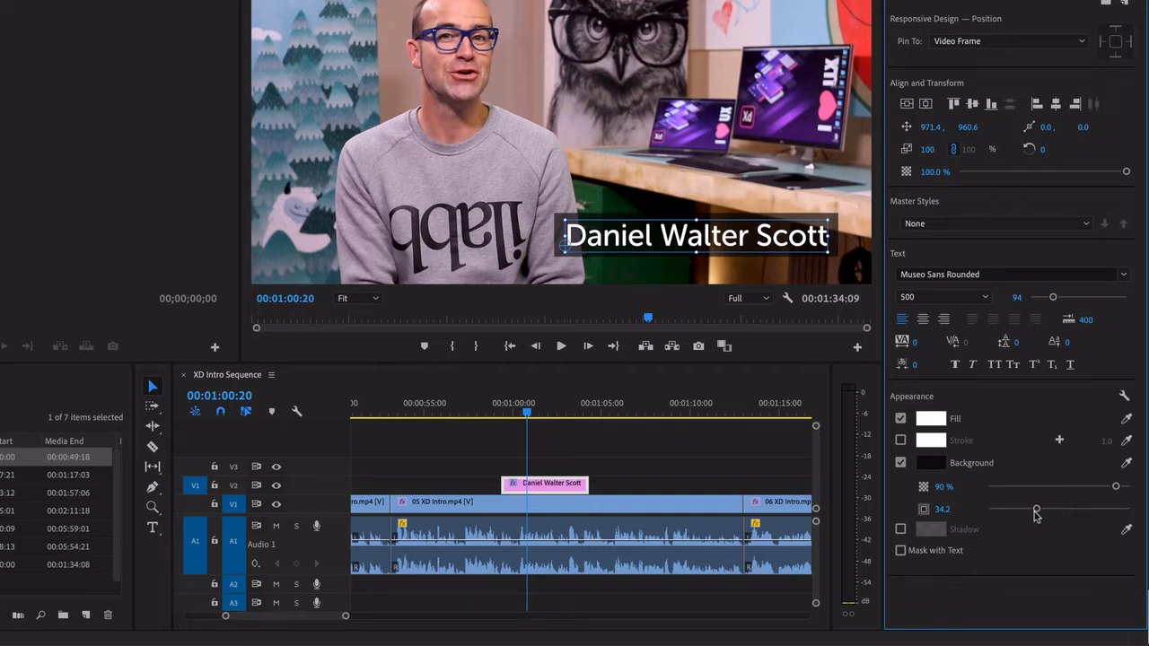
{"action": "left_click_drag", "start_coordinate": [1116, 487], "coordinate": [1103, 489]}
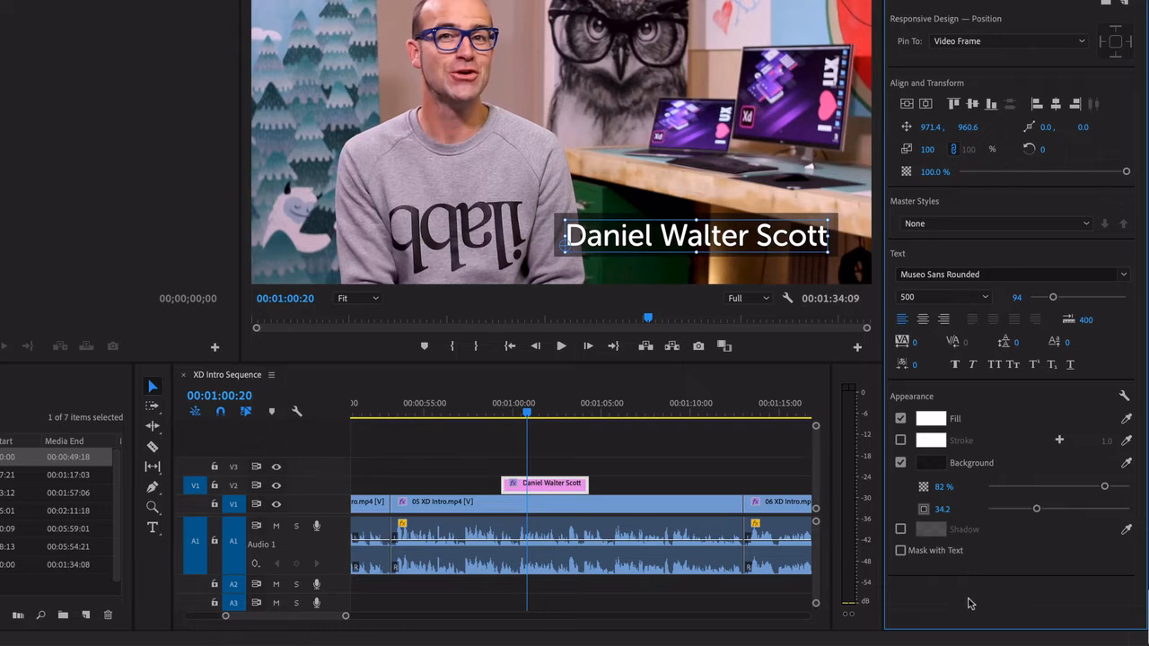
Turn off the title's background and enable a black shadow instead
{"action": "left_click", "coordinate": [901, 463]}
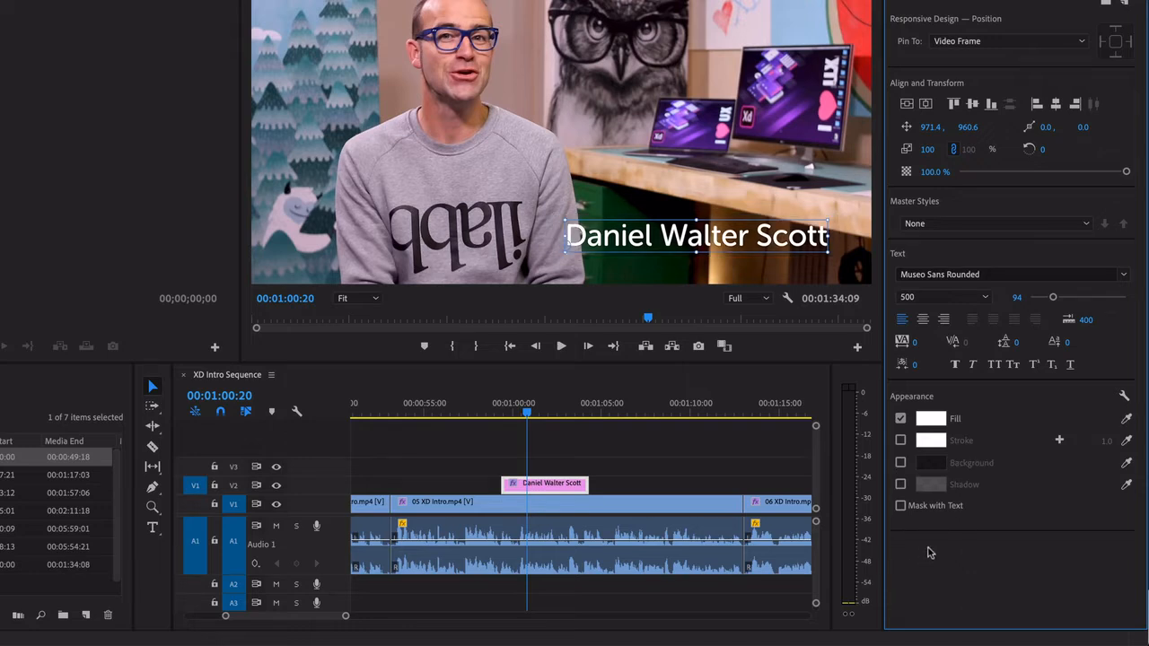
{"action": "left_click", "coordinate": [900, 484]}
{"action": "left_click", "coordinate": [932, 485]}
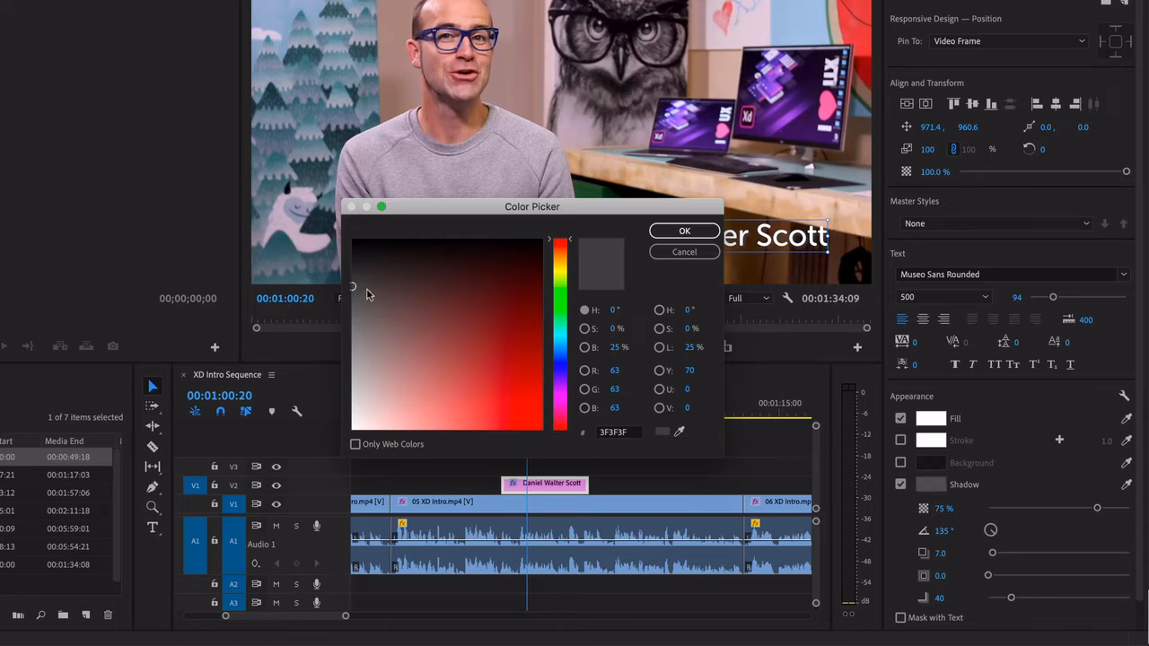
{"action": "left_click_drag", "start_coordinate": [353, 291], "coordinate": [334, 234]}
{"action": "left_click", "coordinate": [661, 235]}
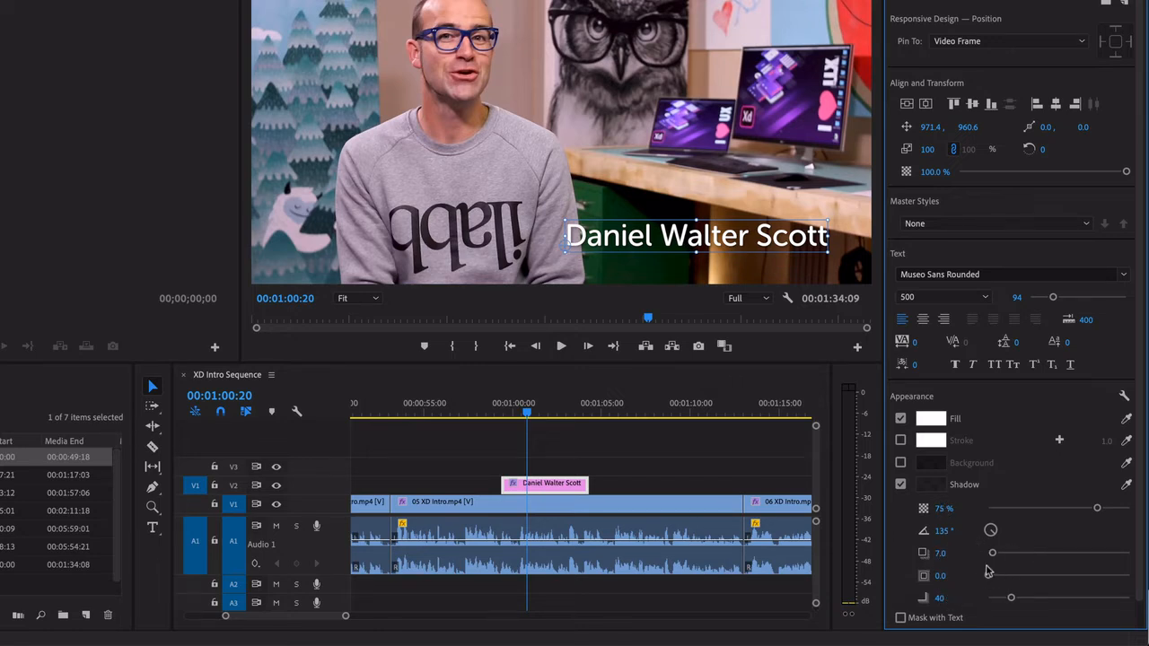
Increase the shadow's distance to about 54.7 and move the name title over the owl picture at about 966, 140
{"action": "left_click_drag", "start_coordinate": [992, 554], "coordinate": [1027, 554]}
{"action": "left_click_drag", "start_coordinate": [746, 248], "coordinate": [710, 2]}
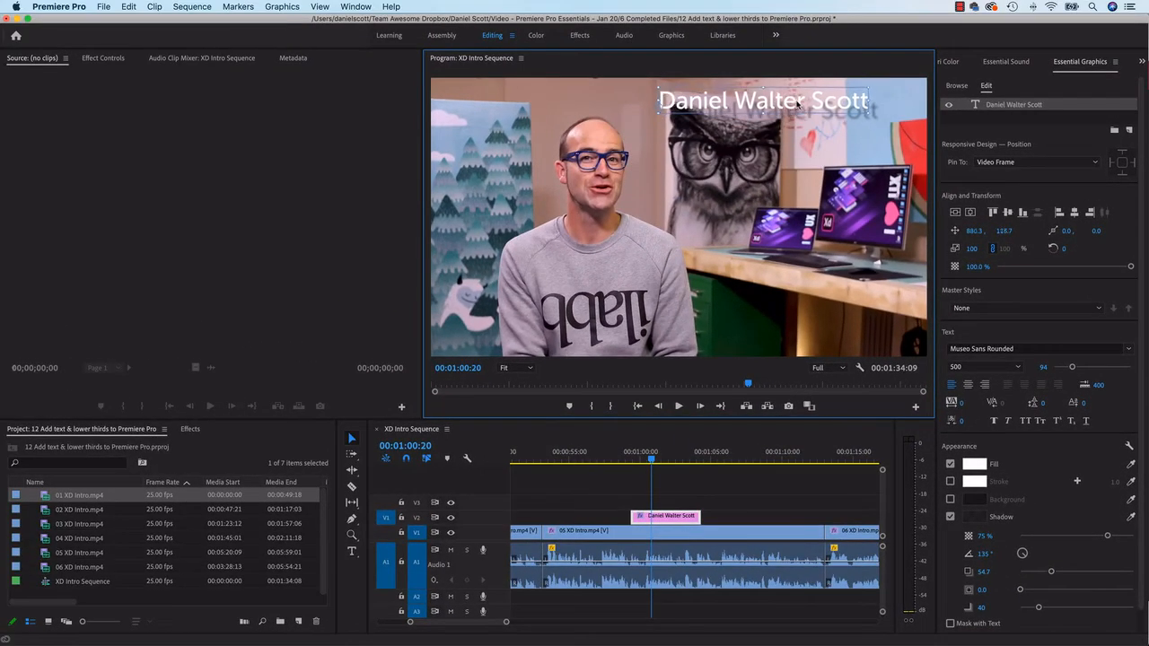
{"action": "left_click_drag", "start_coordinate": [798, 103], "coordinate": [820, 106]}
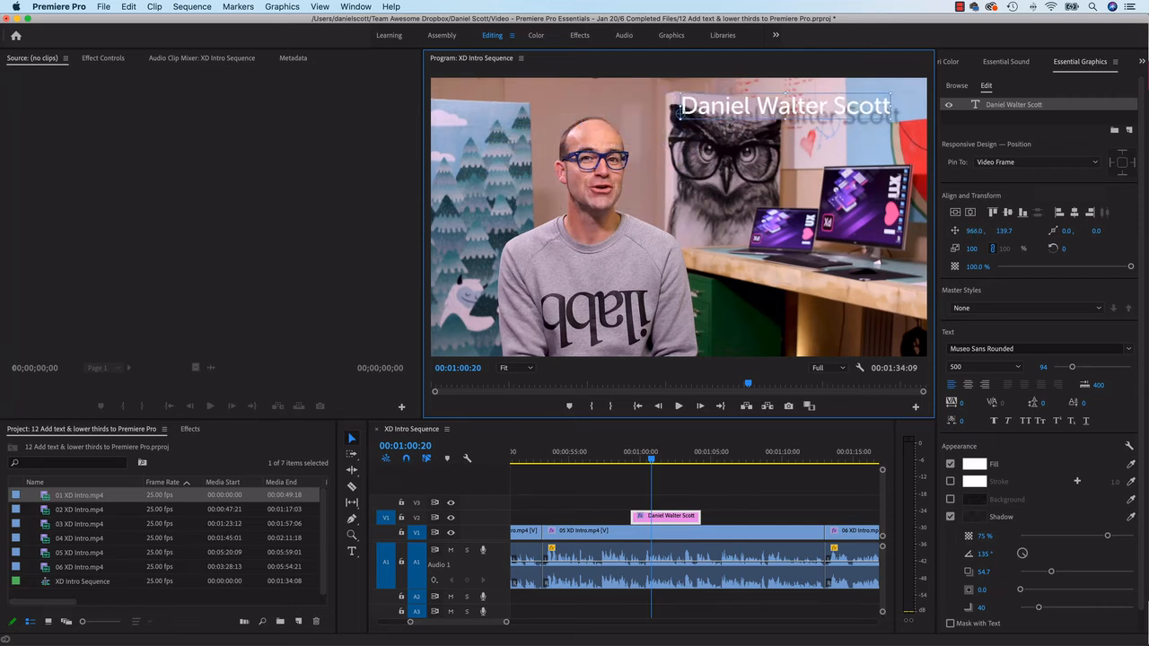
Reduce the shadow's distance to about 42.1 and its blur to 12, keeping the shadow size at 0
{"action": "left_click_drag", "start_coordinate": [1055, 576], "coordinate": [1026, 612]}
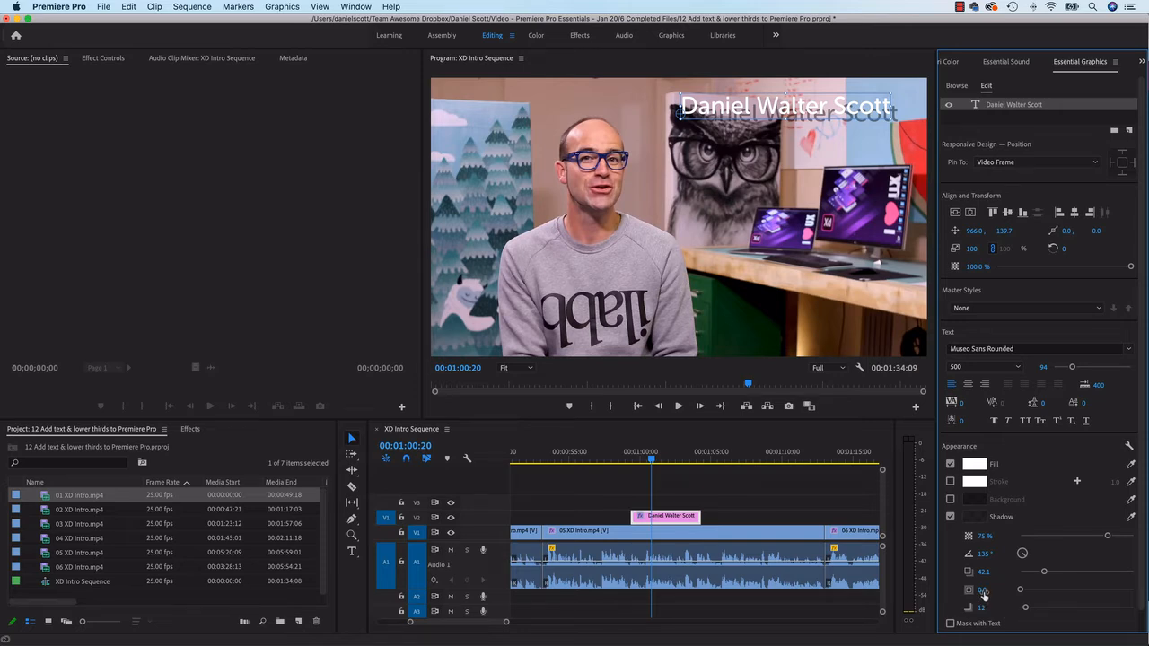
{"action": "left_click", "coordinate": [996, 587]}
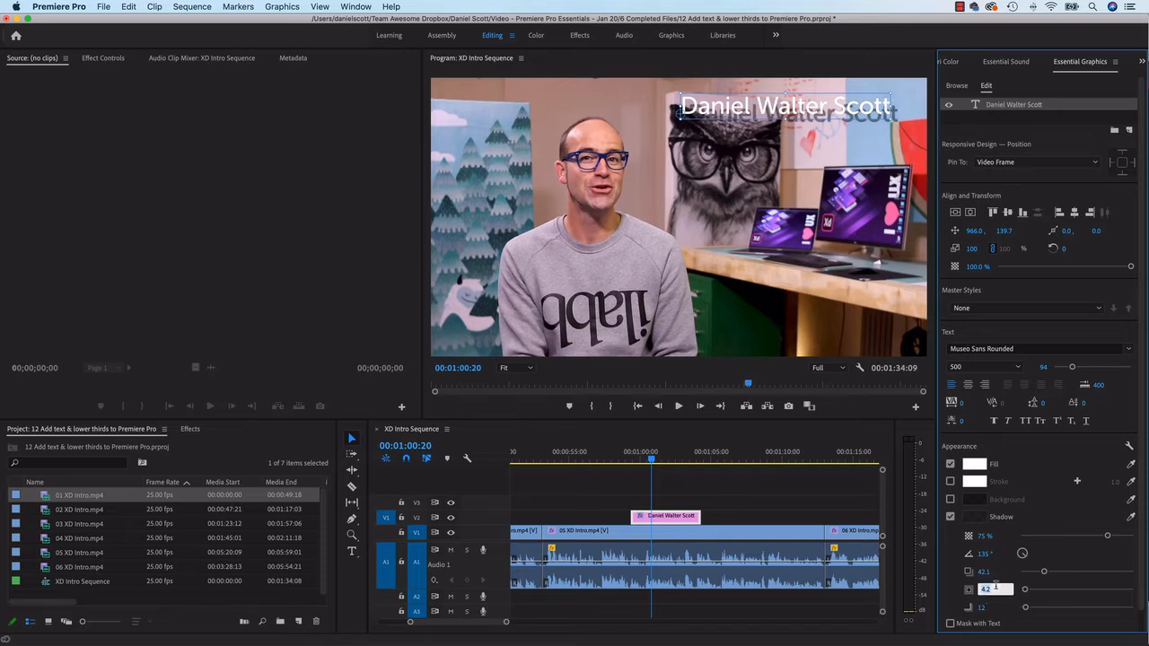
{"action": "type", "text": "0"}
Set the shadow's distance to about 22.1 and try different angles, finishing with 180°
{"action": "left_click", "coordinate": [1020, 571]}
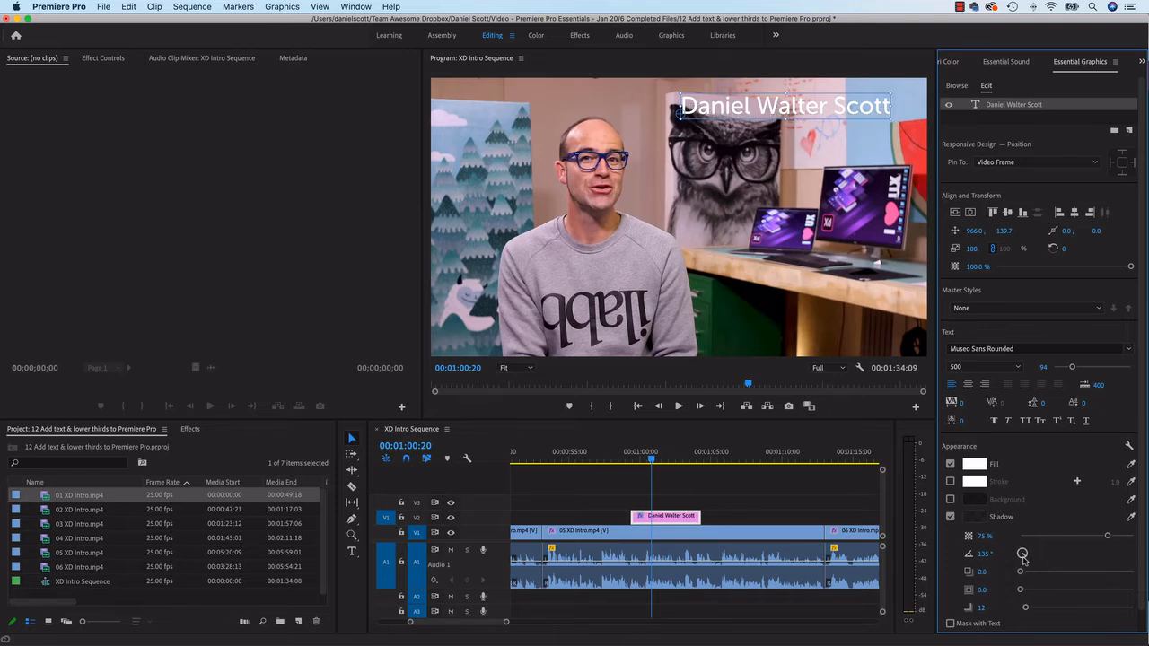
{"action": "mouse_move", "coordinate": [1026, 556]}
{"action": "left_mouse_down"}
{"action": "mouse_move", "coordinate": [1033, 566]}
{"action": "mouse_move", "coordinate": [1022, 553]}
{"action": "left_mouse_up"}
{"action": "left_click", "coordinate": [1033, 573]}
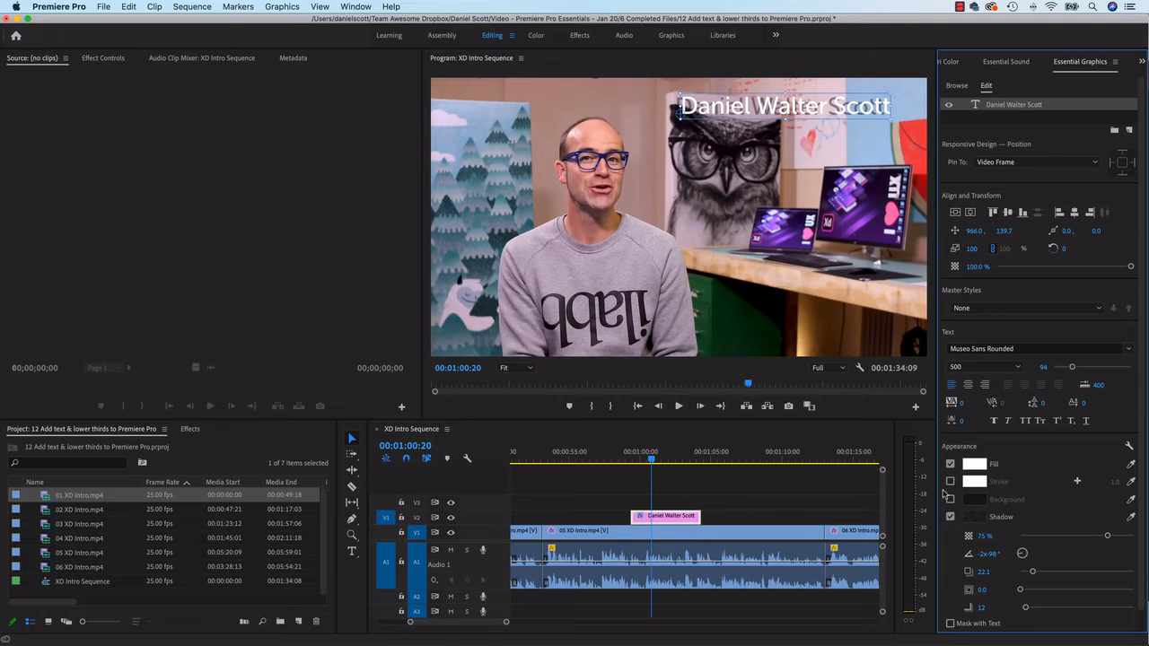
{"action": "left_click_drag", "start_coordinate": [1022, 555], "coordinate": [1023, 567]}
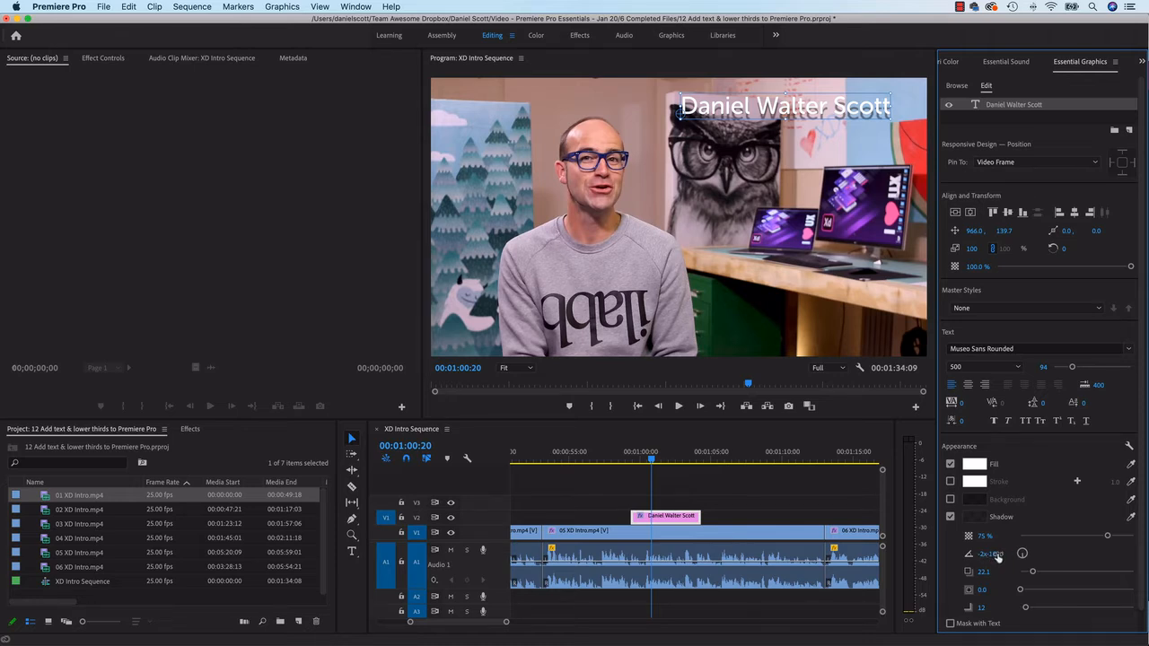
{"action": "left_click", "coordinate": [997, 555]}
{"action": "type", "text": "0"}
{"action": "key", "text": "Return"}
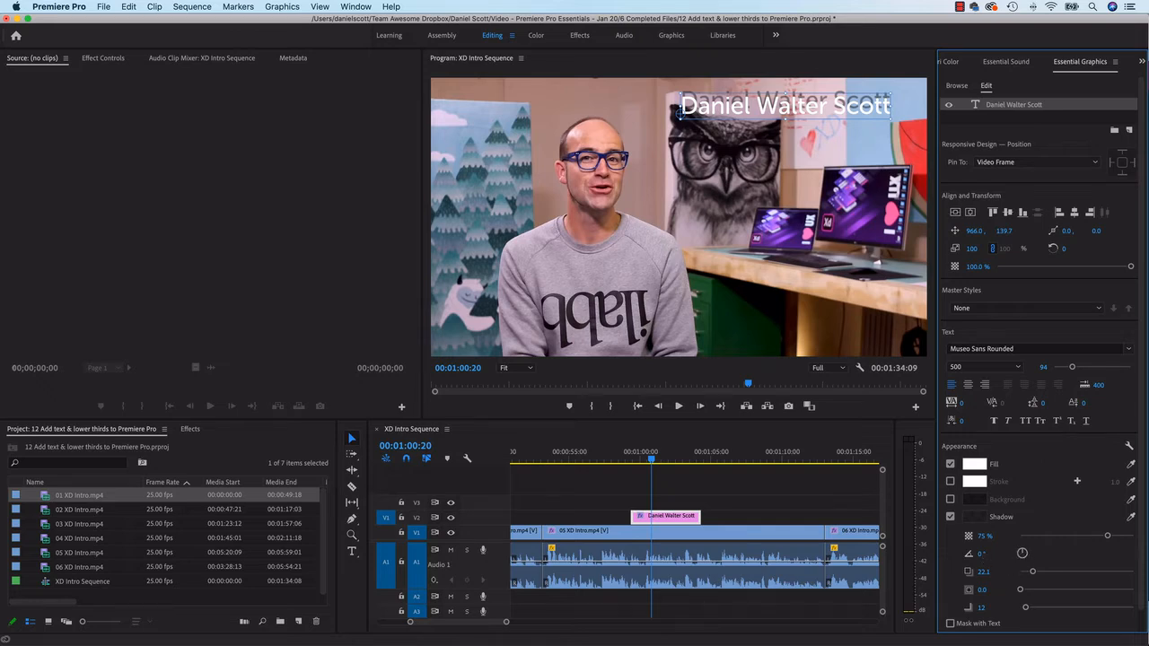
{"action": "left_click", "coordinate": [987, 554]}
{"action": "type", "text": "180"}
{"action": "key", "text": "Return"}
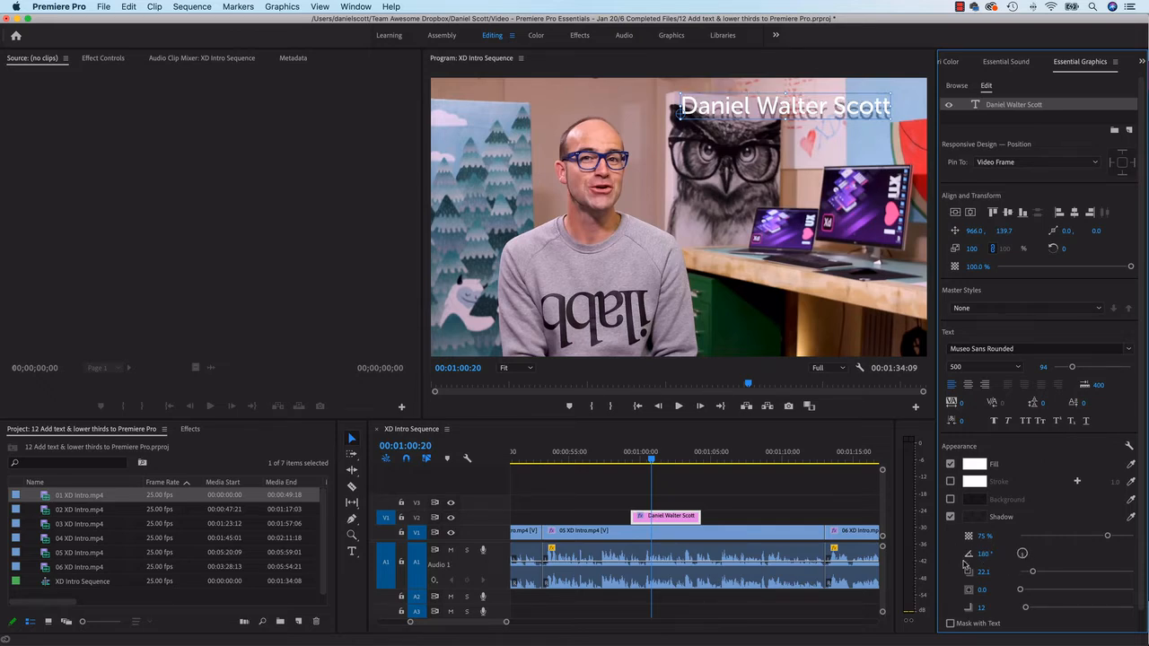
Set the shadow's distance to 5.3, blur to 7 and opacity to 100%, with the title moved down to about 929, 277
{"action": "left_click_drag", "start_coordinate": [1035, 577], "coordinate": [1025, 577]}
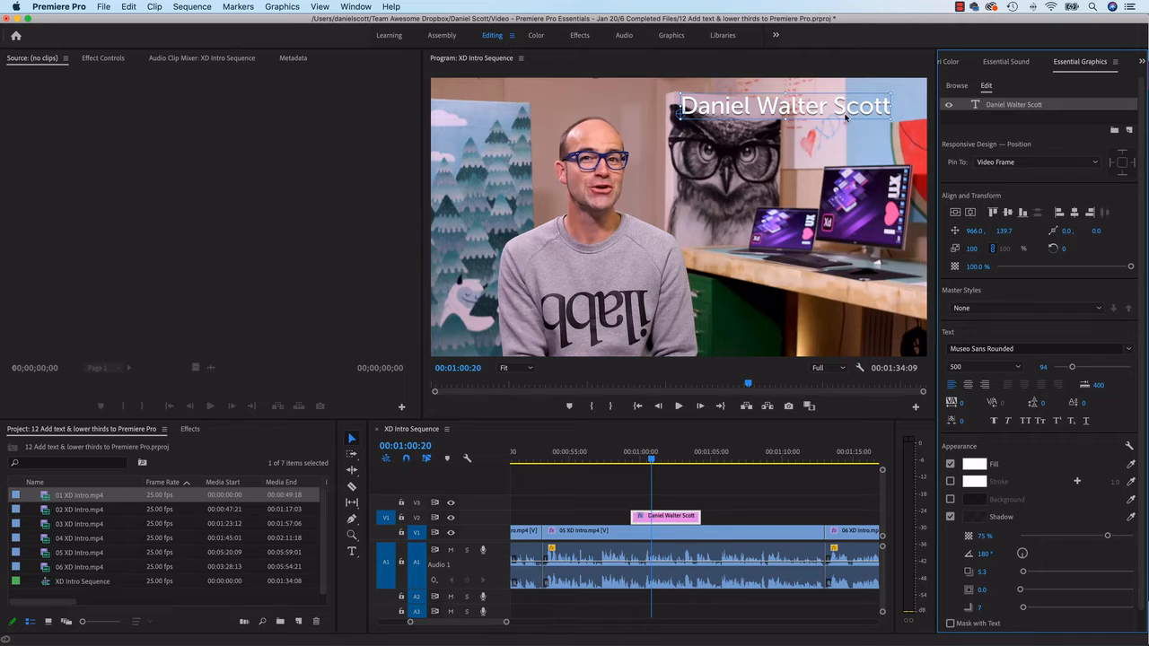
{"action": "left_click_drag", "start_coordinate": [845, 117], "coordinate": [840, 149]}
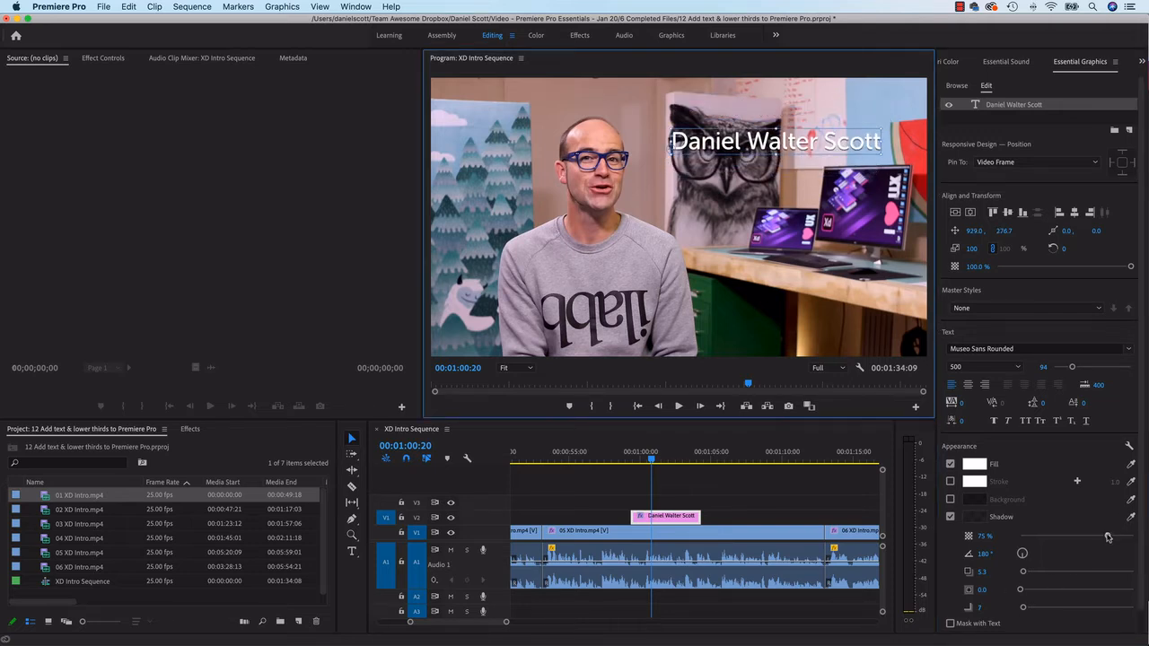
{"action": "left_click_drag", "start_coordinate": [1108, 537], "coordinate": [1134, 536]}
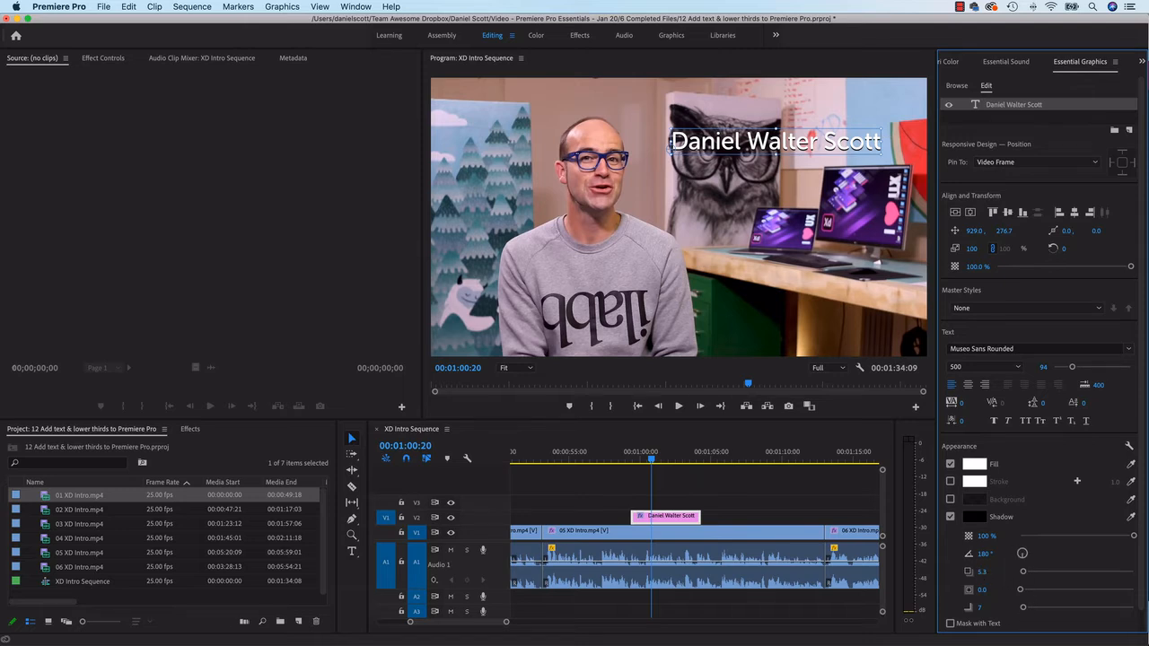
Try a shadow distance of 2, and settle on a distance of 3
{"action": "left_click", "coordinate": [983, 572]}
{"action": "type", "text": "2"}
{"action": "key", "text": "Return"}
{"action": "left_click", "coordinate": [982, 572]}
{"action": "type", "text": "3"}
{"action": "key", "text": "Return"}
Move the name title back to the lower third at about 982, 972 and turn its background back on
{"action": "left_click_drag", "start_coordinate": [835, 145], "coordinate": [843, 328]}
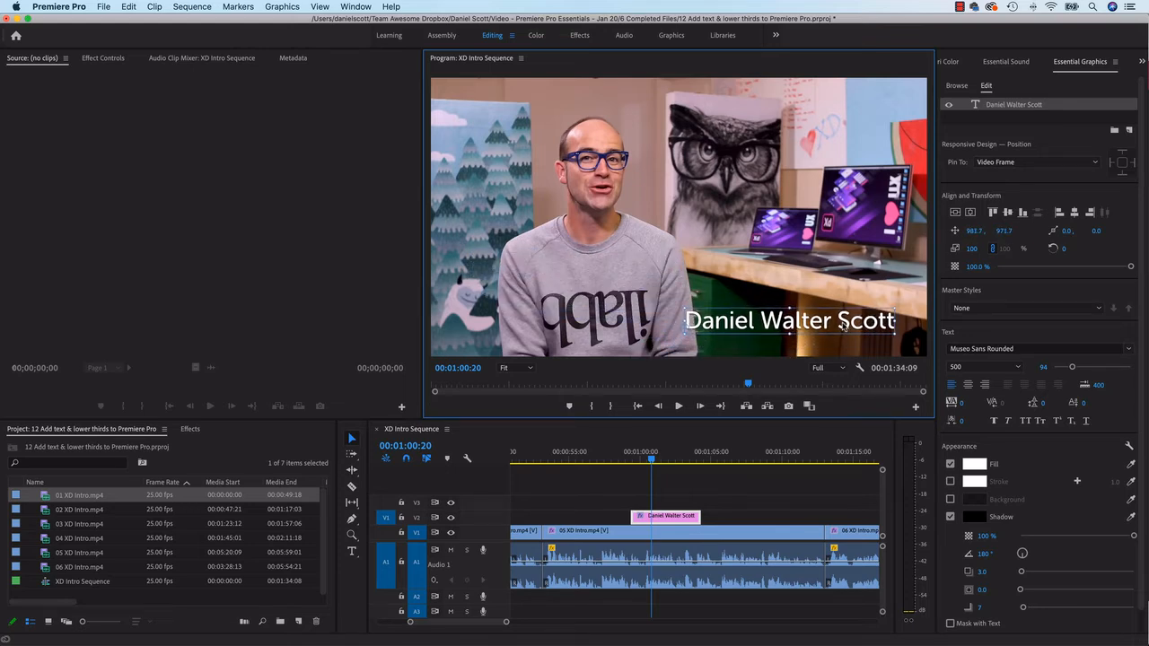
{"action": "left_click", "coordinate": [950, 500]}
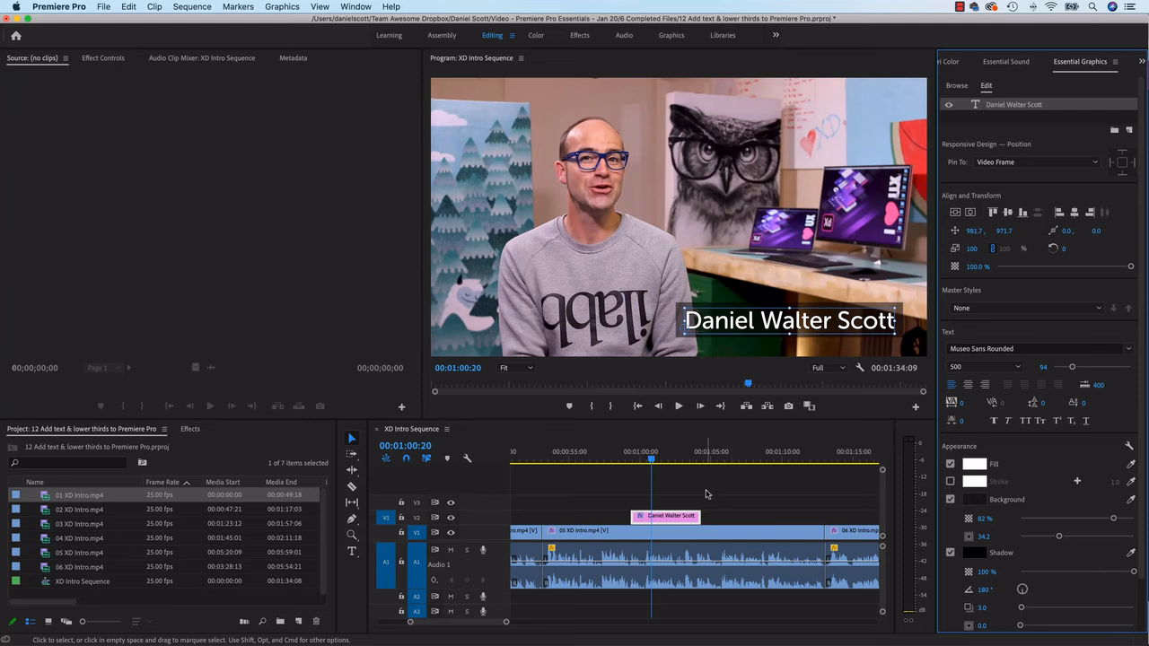
Move the title clip on V2 to start at about 00:00:09:07 above 01 XD Intro, and place the playhead at 00:00:11:24
{"action": "left_click", "coordinate": [633, 456]}
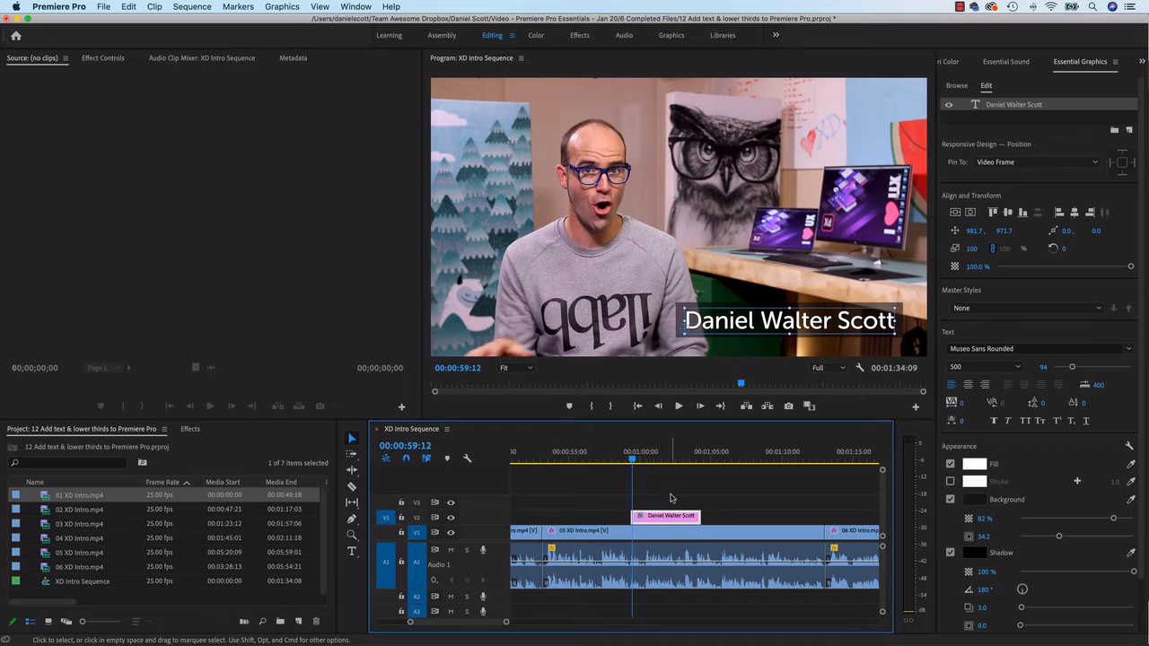
{"action": "key", "text": "minus"}
{"action": "key", "text": "minus"}
{"action": "key", "text": "minus"}
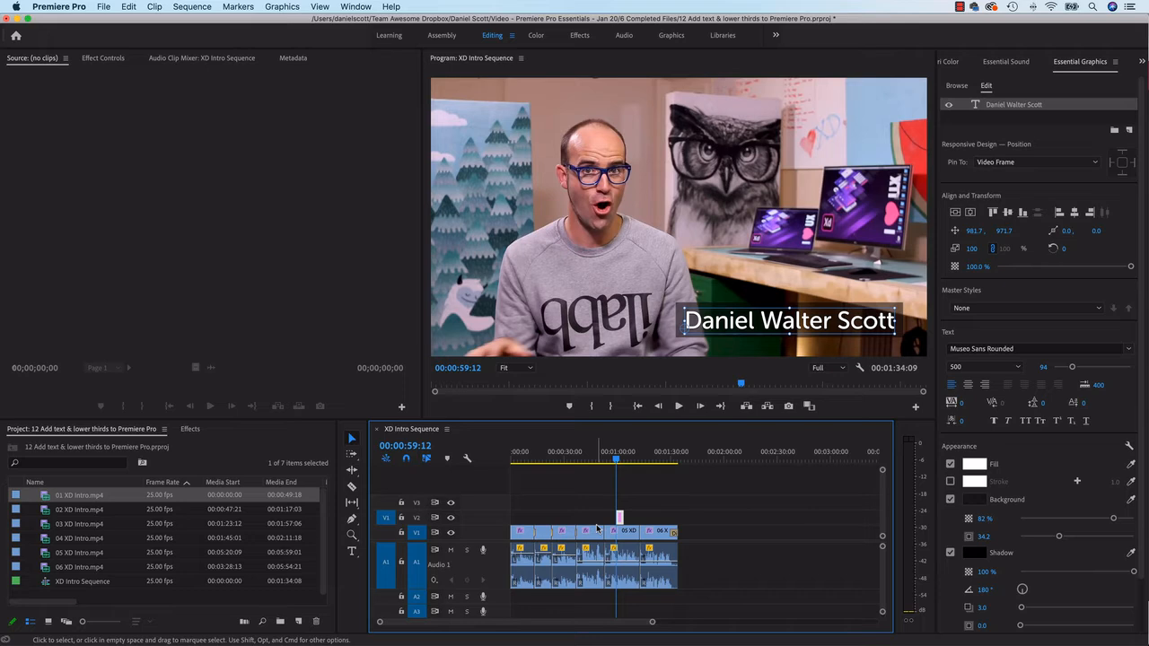
{"action": "key", "text": "equal"}
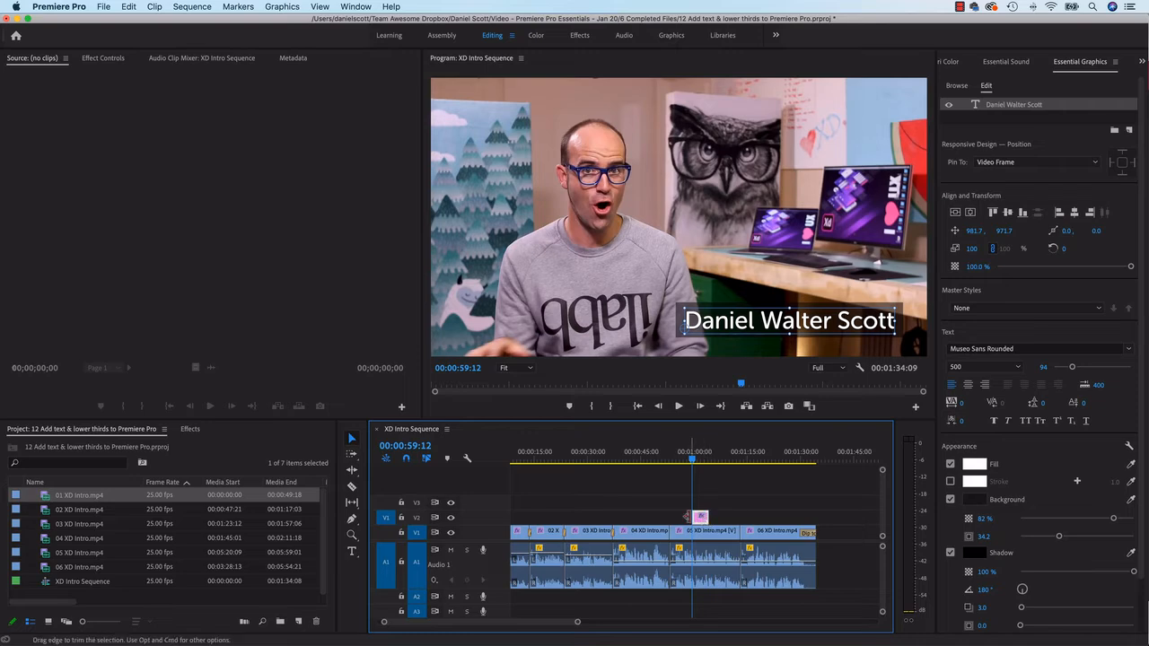
{"action": "left_click_drag", "start_coordinate": [699, 518], "coordinate": [528, 523]}
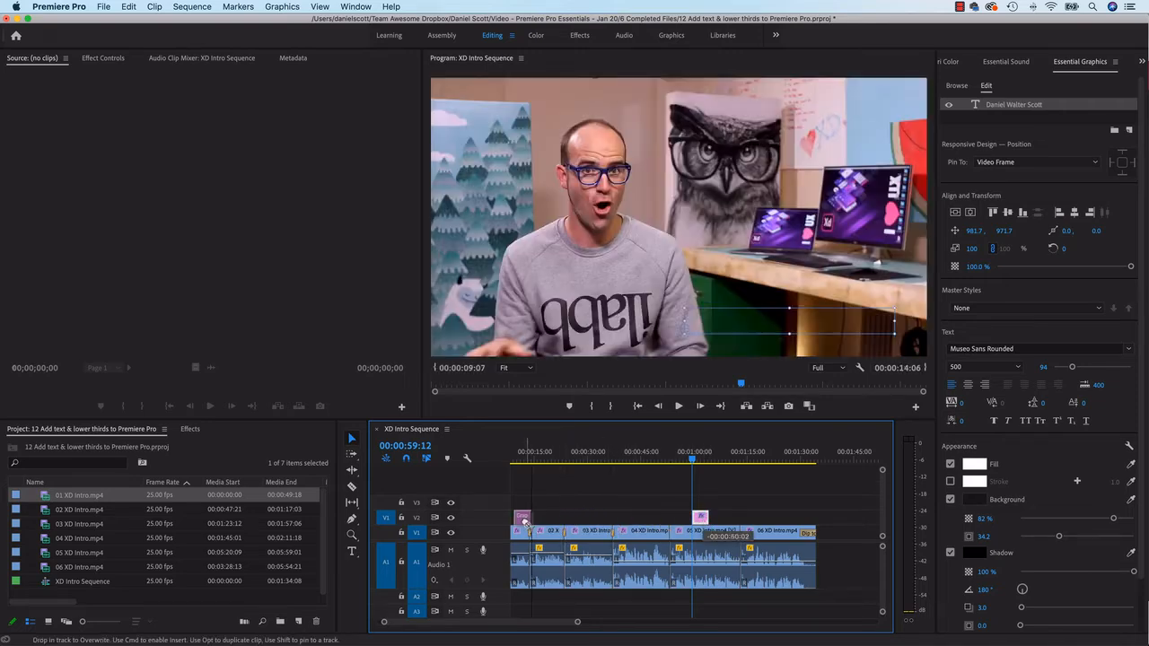
{"action": "left_click", "coordinate": [527, 461]}
{"action": "left_click_drag", "start_coordinate": [527, 461], "coordinate": [525, 462]}
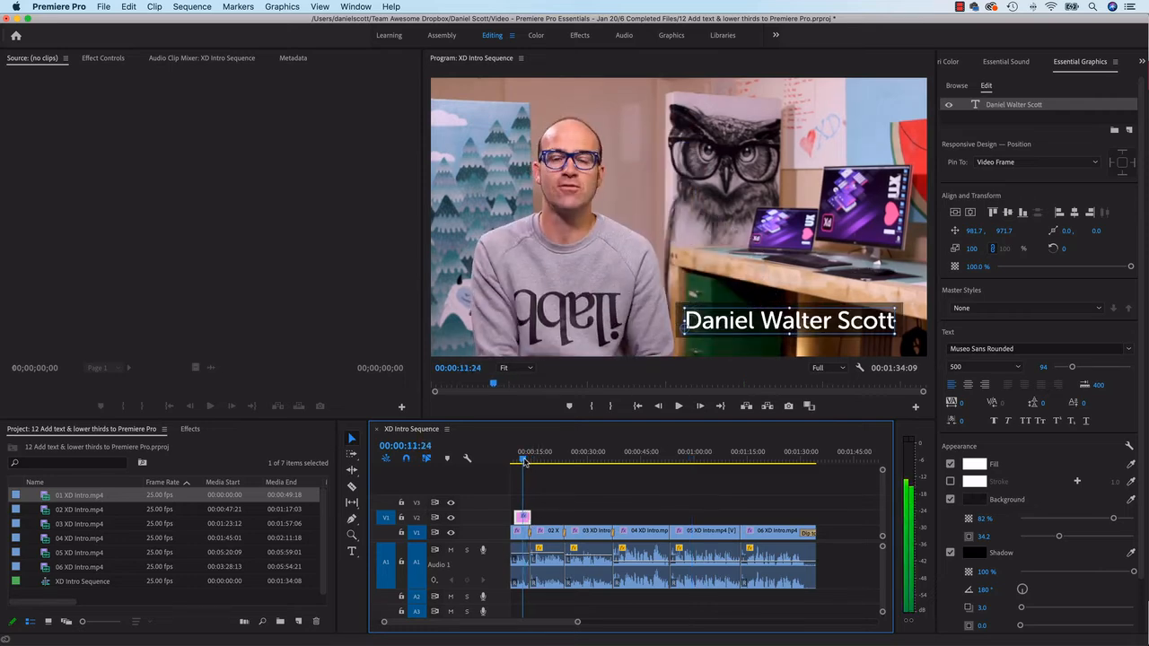
{"action": "key", "text": "equal"}
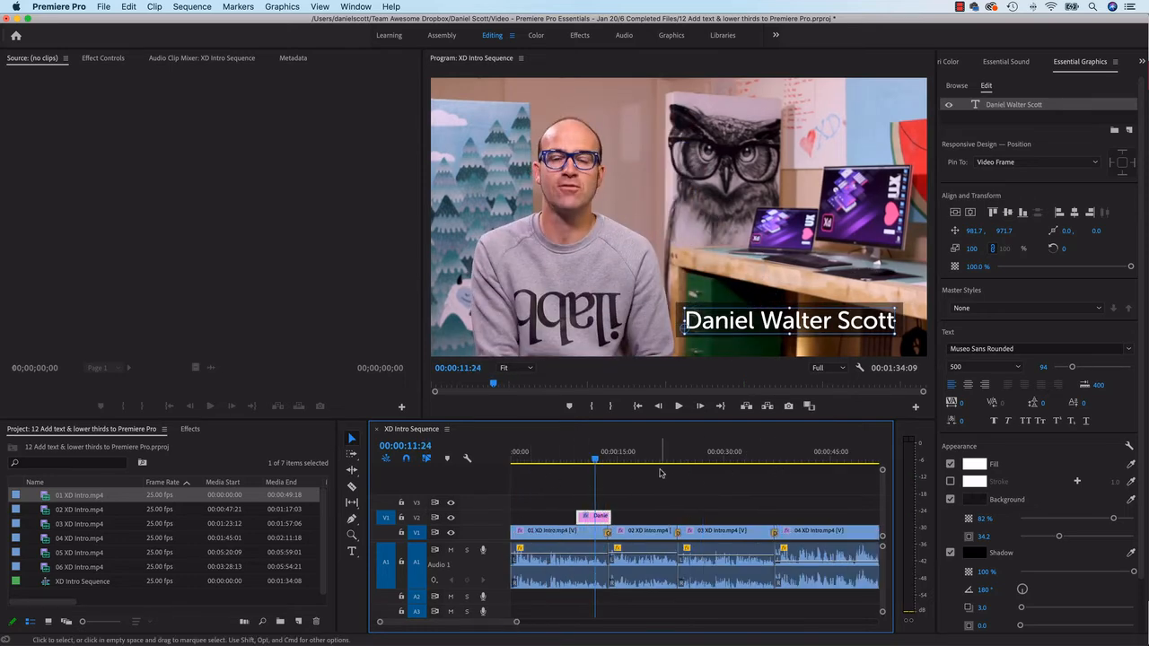
Skim ahead through the sequence to about 00:00:50:12 and return the playhead to 00:00:09:02, just before the title clip
{"action": "left_click", "coordinate": [772, 465]}
{"action": "left_click_drag", "start_coordinate": [772, 465], "coordinate": [870, 463]}
{"action": "key", "text": "equal"}
{"action": "key", "text": "equal"}
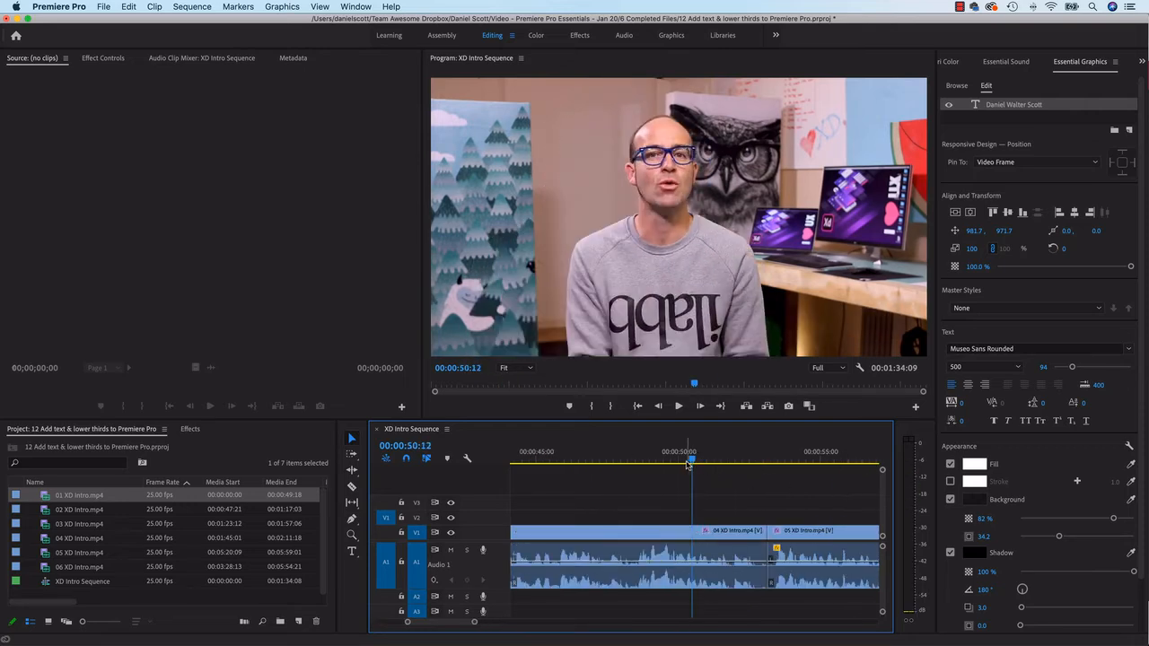
{"action": "key", "text": "minus"}
{"action": "key", "text": "minus"}
{"action": "key", "text": "minus"}
{"action": "left_click_drag", "start_coordinate": [687, 464], "coordinate": [546, 465]}
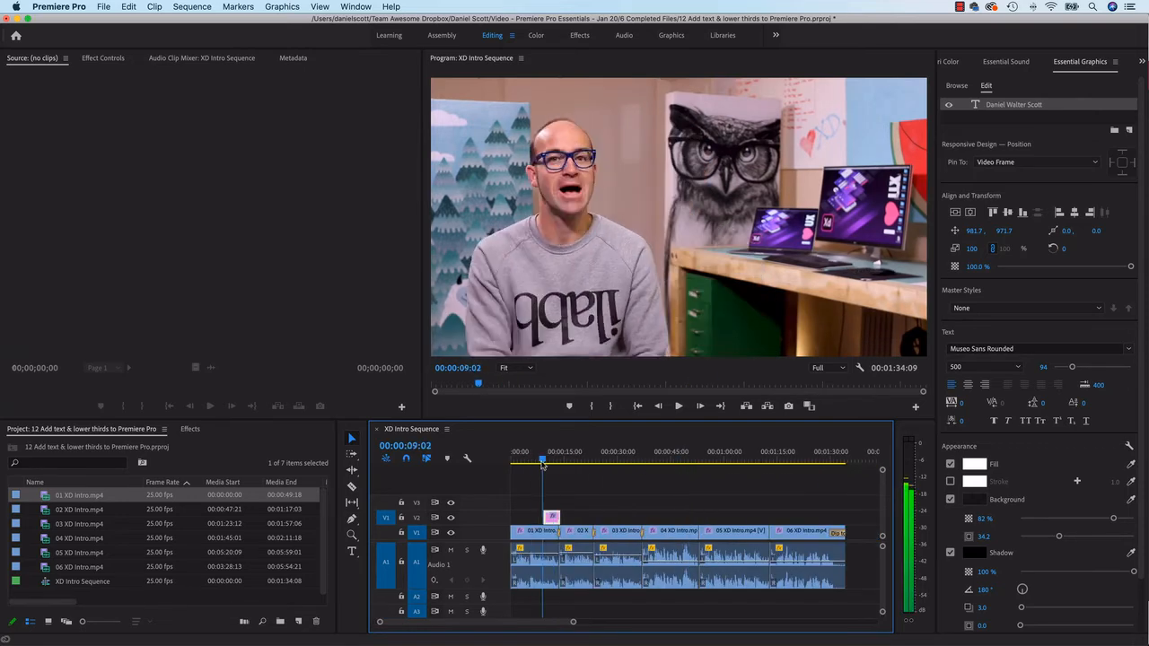
Move the title clip slightly earlier so it starts just before 00:00:09:02, and play the sequence through its start
{"action": "key", "text": "equal"}
{"action": "key", "text": "equal"}
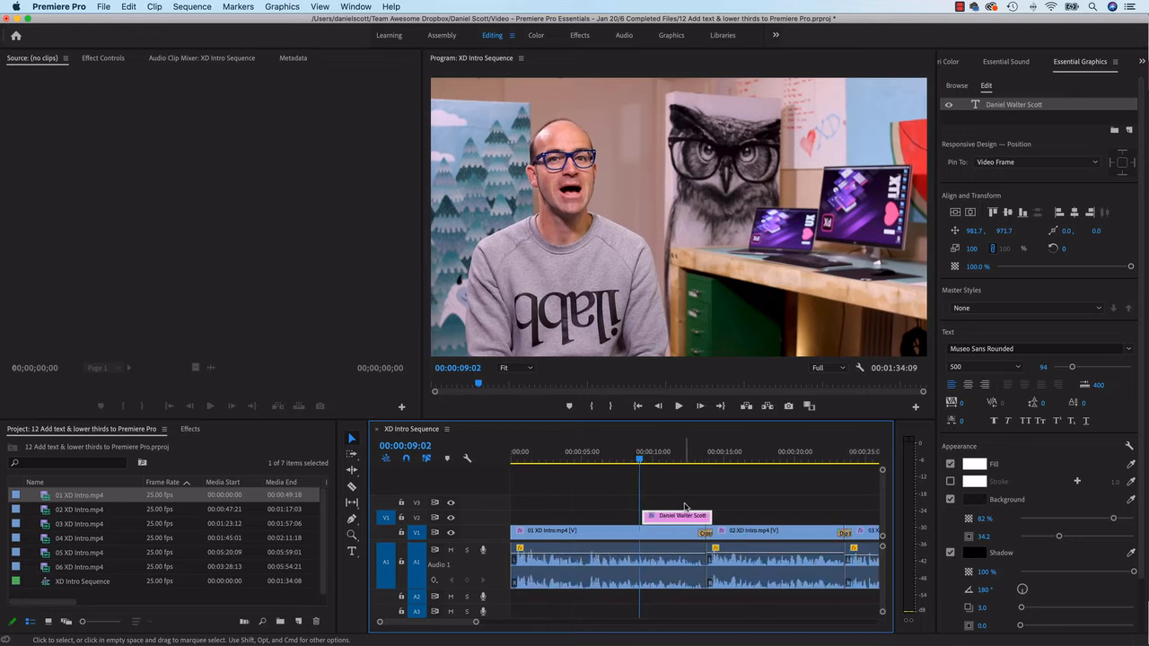
{"action": "left_click_drag", "start_coordinate": [687, 516], "coordinate": [679, 519]}
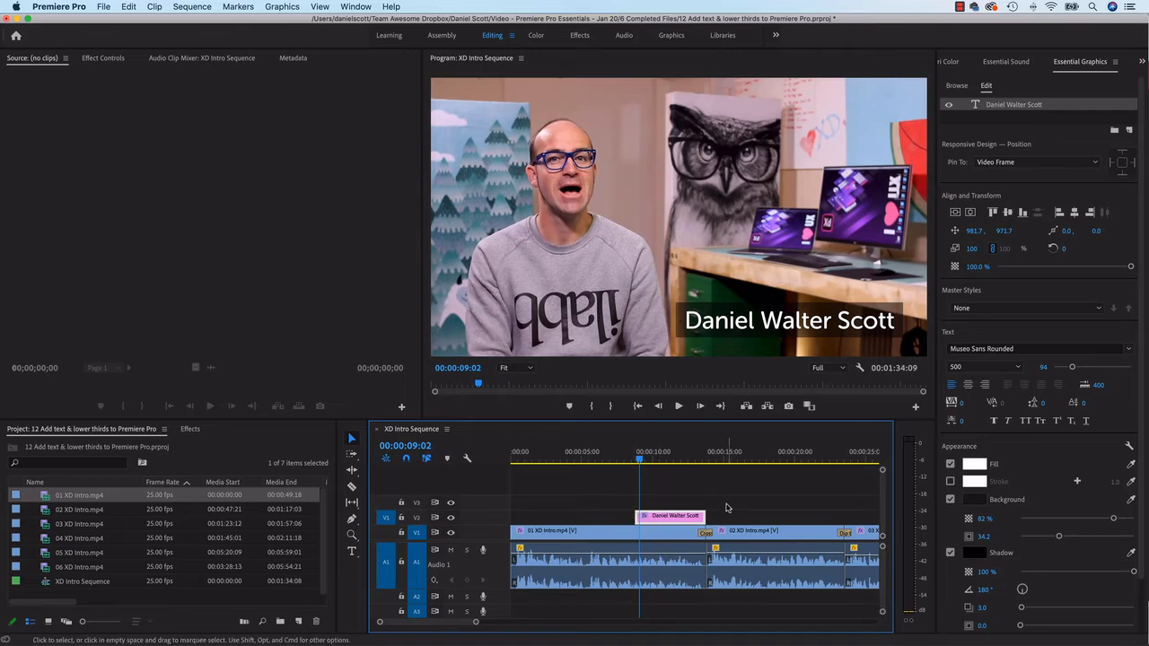
{"action": "mouse_move", "coordinate": [628, 455]}
{"action": "left_mouse_down"}
{"action": "mouse_move", "coordinate": [730, 467]}
{"action": "mouse_move", "coordinate": [636, 472]}
{"action": "left_mouse_up"}
{"action": "key", "text": "space"}
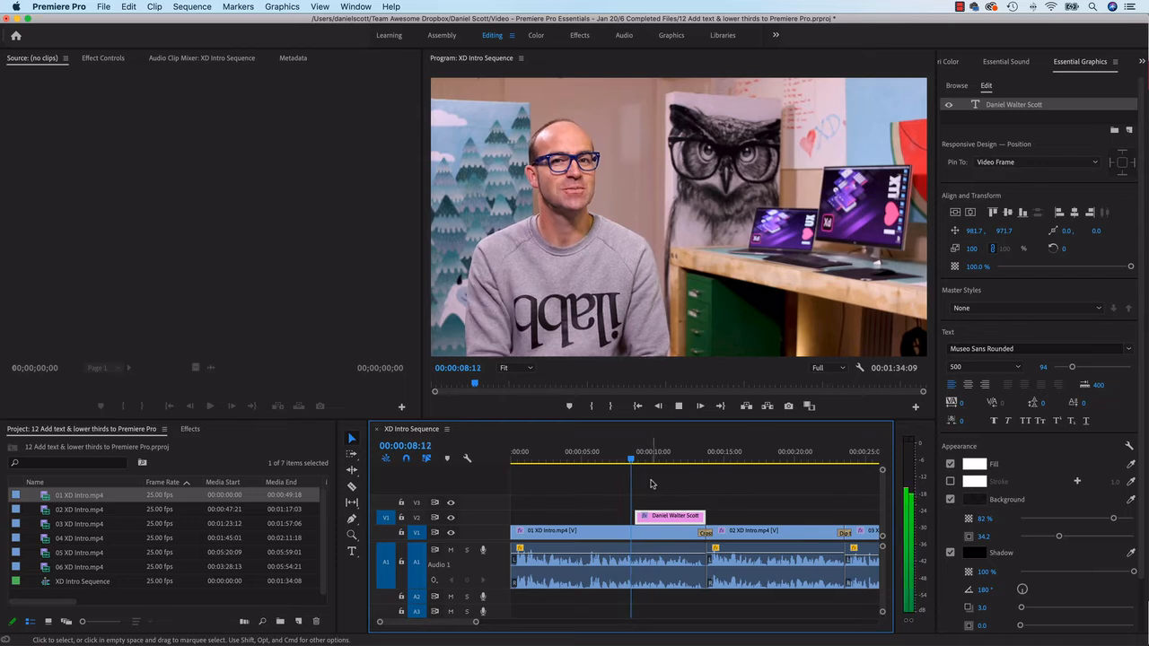
{"action": "key", "text": "space"}
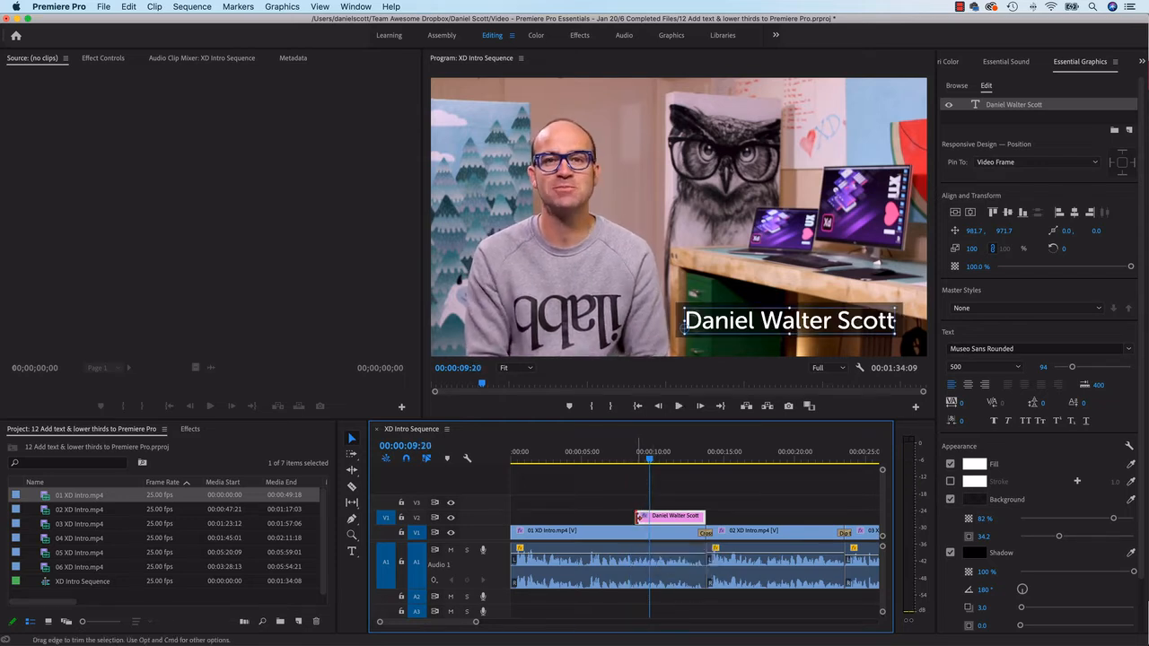
Trim the title clip on V2 to run from about 00:00:10:17 to 00:00:13:03, and play through it
{"action": "left_click_drag", "start_coordinate": [639, 518], "coordinate": [698, 518]}
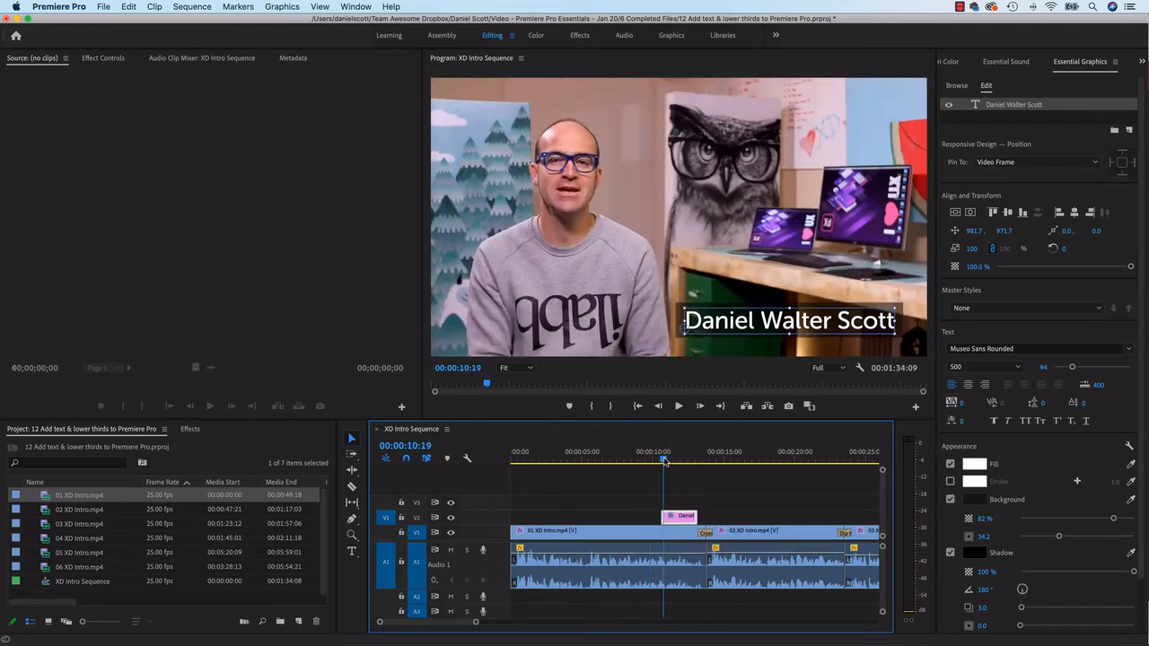
{"action": "key", "text": "space"}
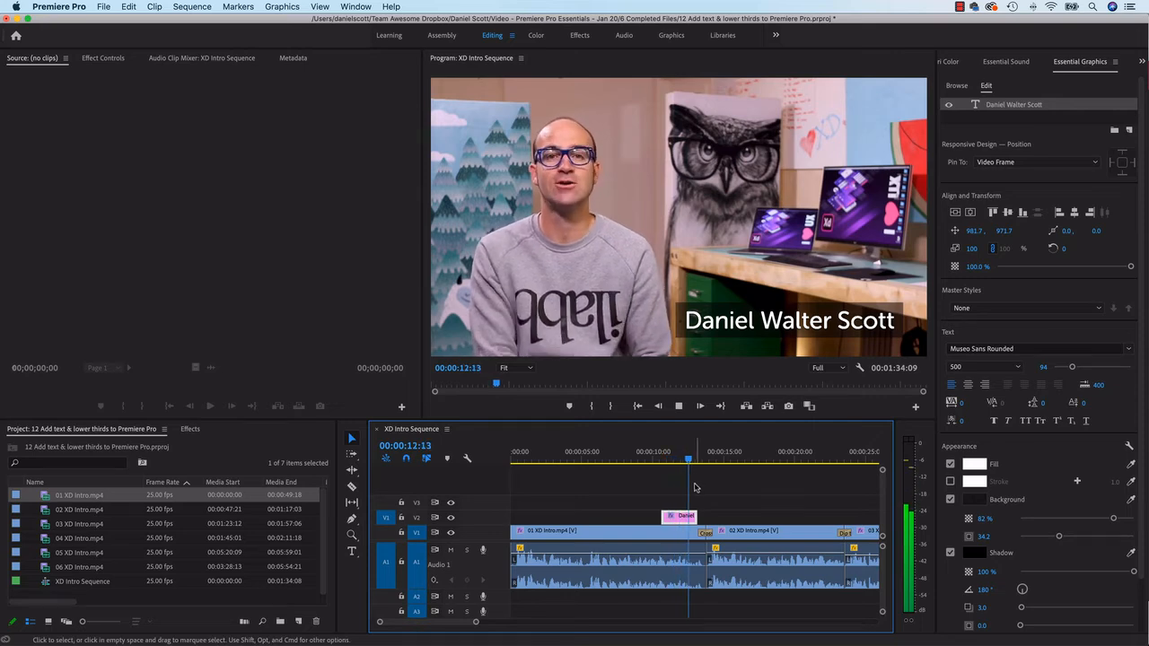
{"action": "key", "text": "space"}
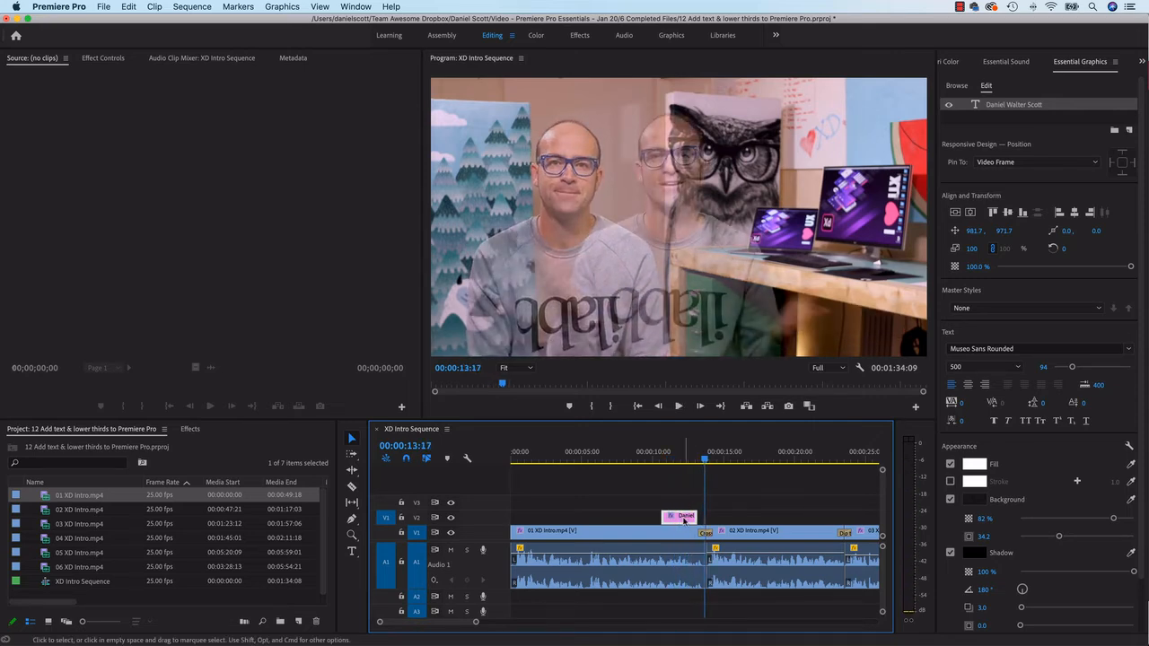
Move the title clip to end at 00:00:13:17, extend its start back to about 00:00:09:20, and play through its start
{"action": "left_click_drag", "start_coordinate": [684, 520], "coordinate": [700, 523]}
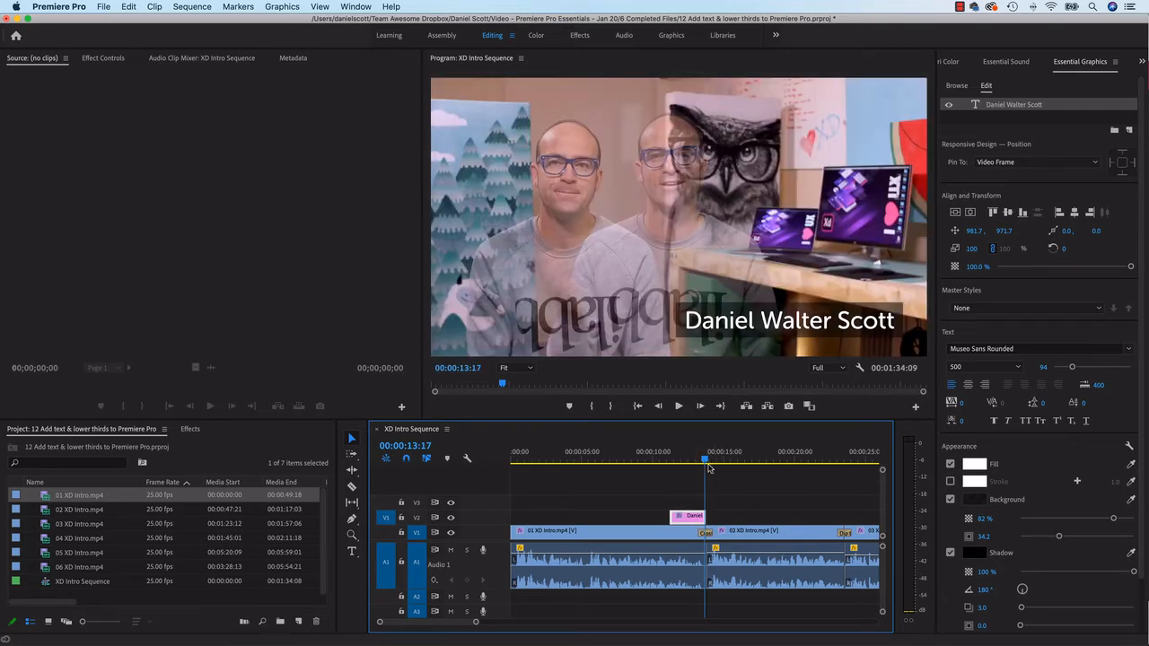
{"action": "left_click_drag", "start_coordinate": [706, 462], "coordinate": [697, 461]}
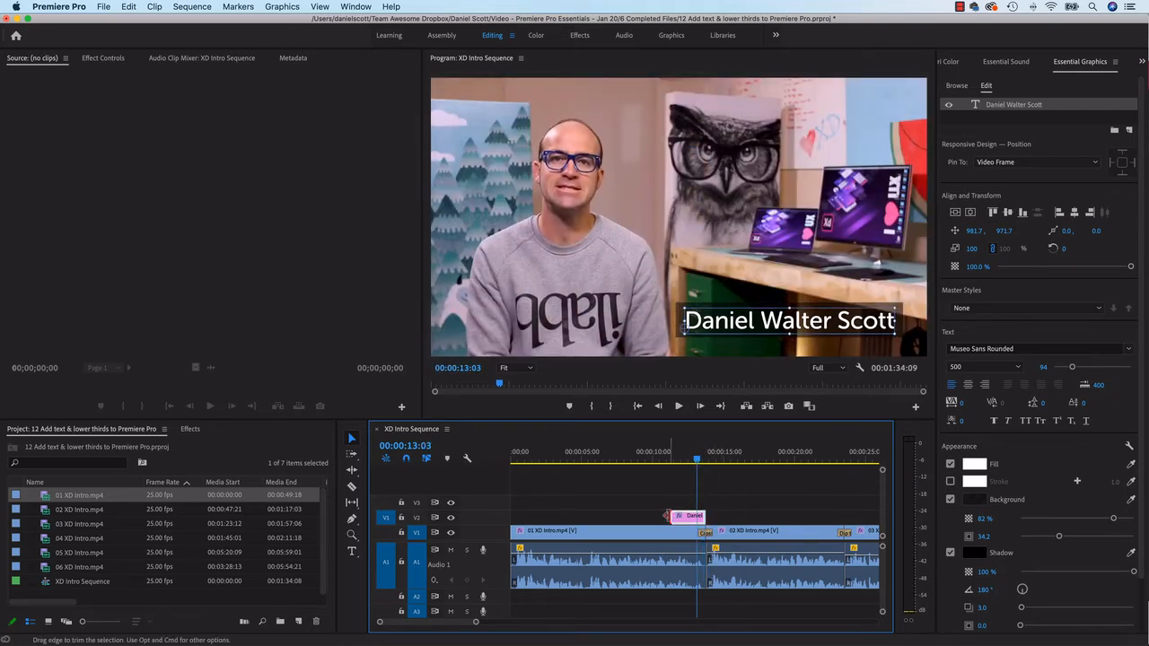
{"action": "left_click_drag", "start_coordinate": [671, 518], "coordinate": [656, 517]}
{"action": "left_click_drag", "start_coordinate": [659, 518], "coordinate": [650, 517]}
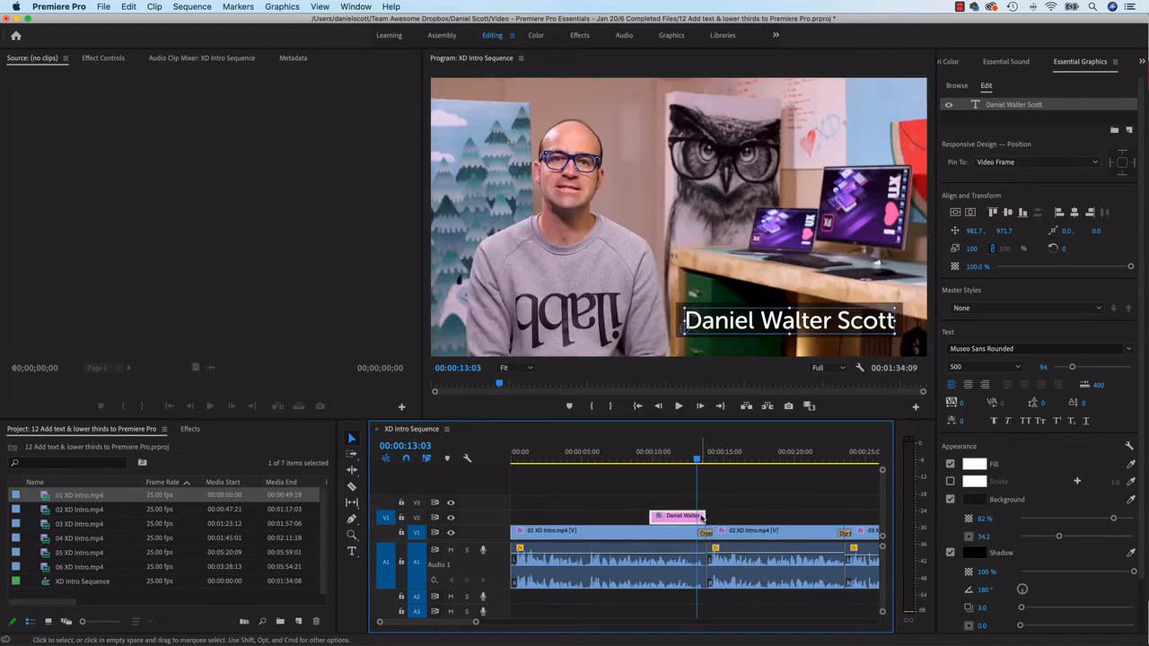
{"action": "left_click", "coordinate": [652, 462]}
{"action": "left_click_drag", "start_coordinate": [652, 461], "coordinate": [646, 464]}
{"action": "key", "text": "space"}
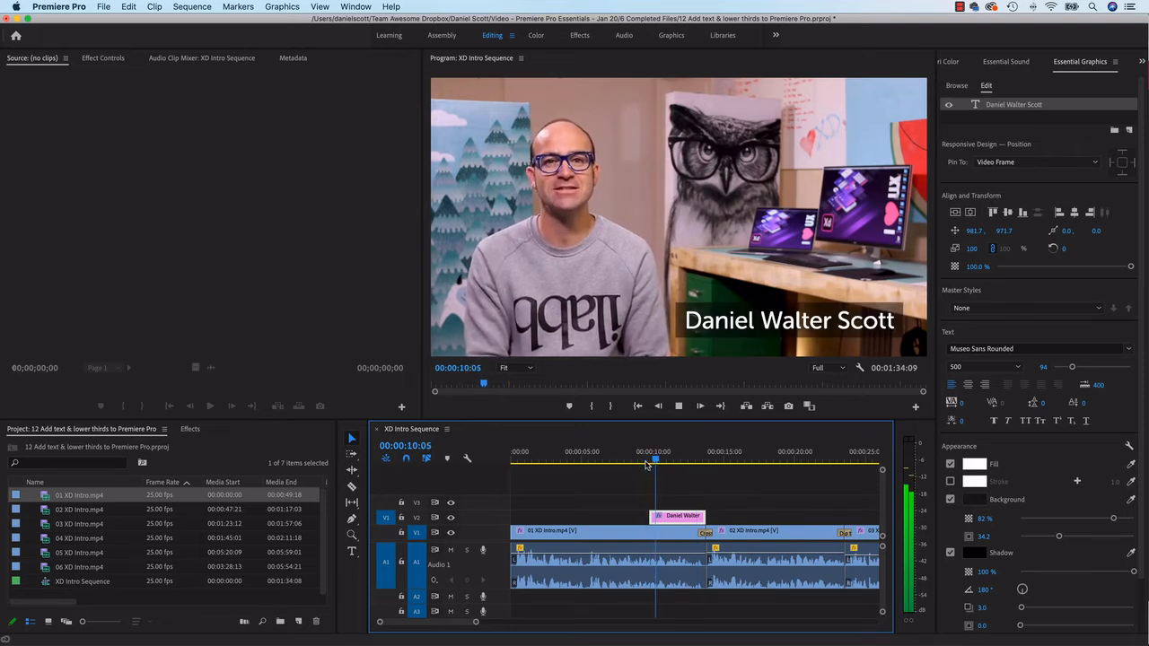
{"action": "key", "text": "space"}
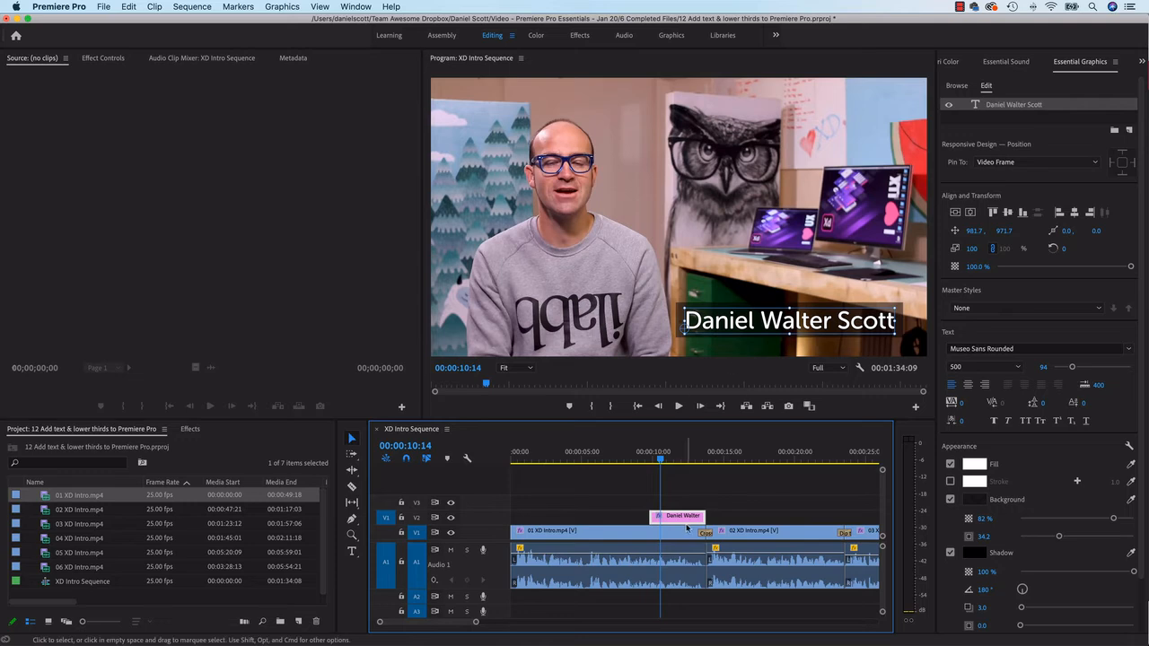
Delete the letter i from the first word of the name title with the Type tool and re-enter it
{"action": "left_click", "coordinate": [352, 552]}
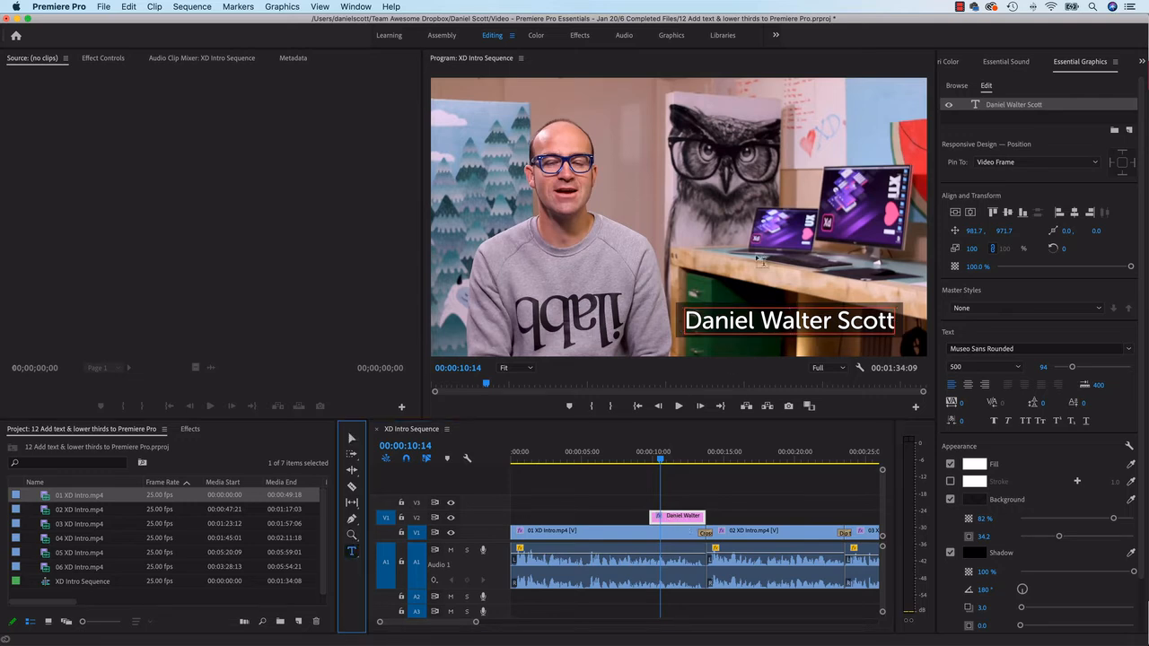
{"action": "left_click", "coordinate": [734, 321]}
{"action": "key", "text": "BackSpace"}
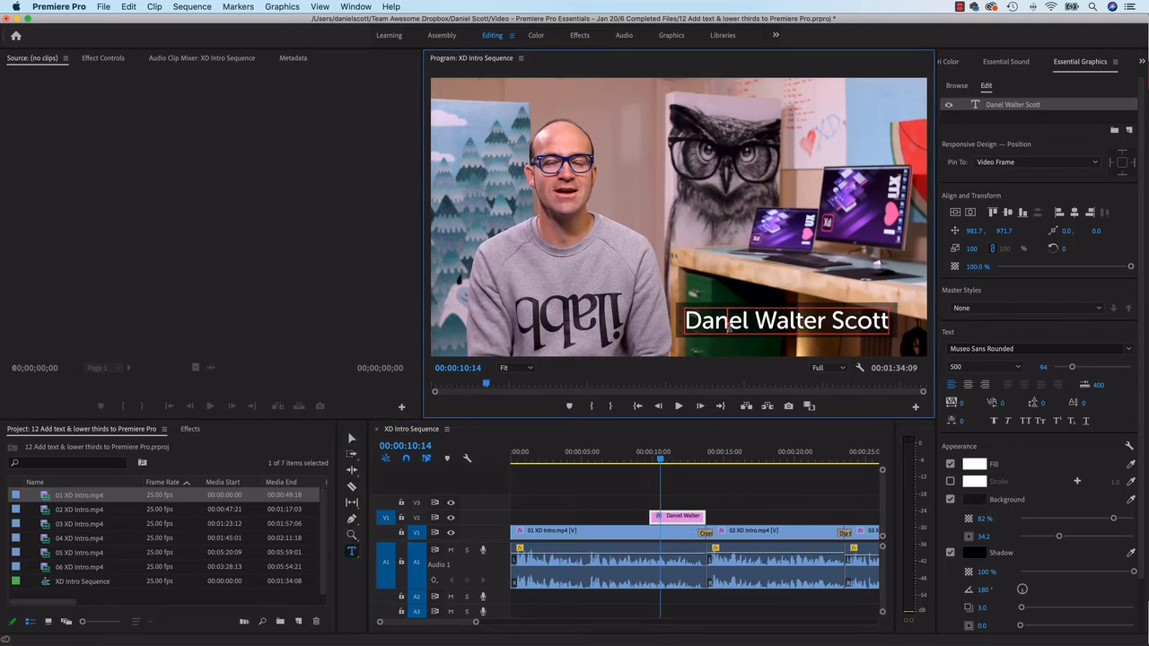
{"action": "type", "text": "i"}
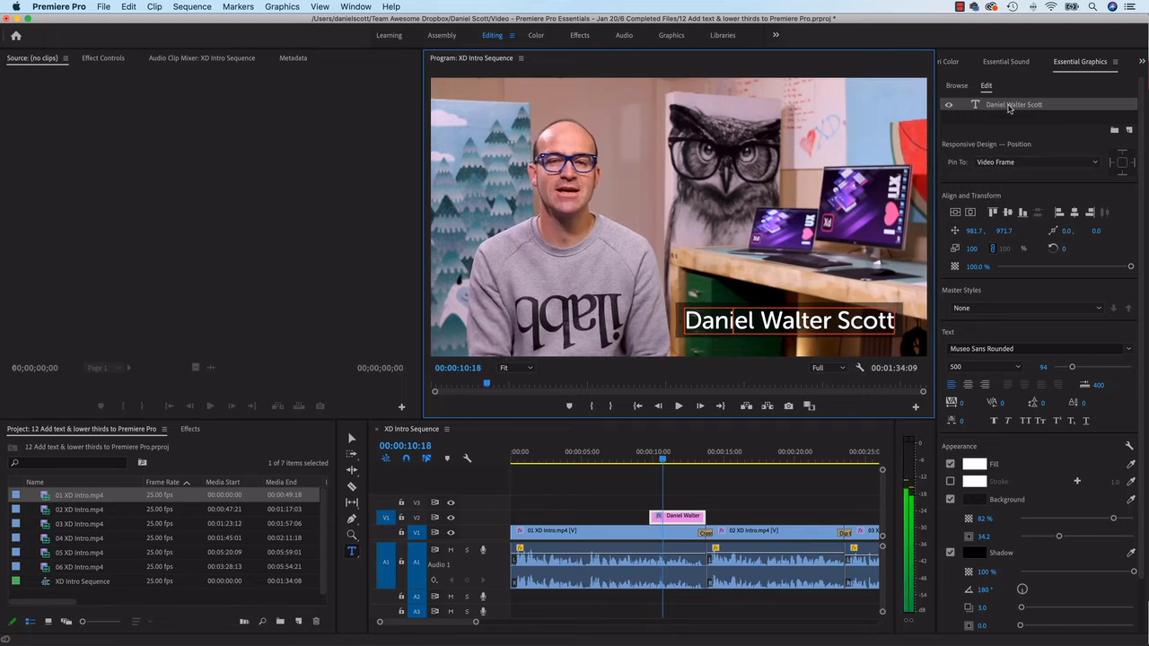
Try replacing the whole title text with "Typing of the top", and undo the replacement
{"action": "left_click", "coordinate": [1005, 105]}
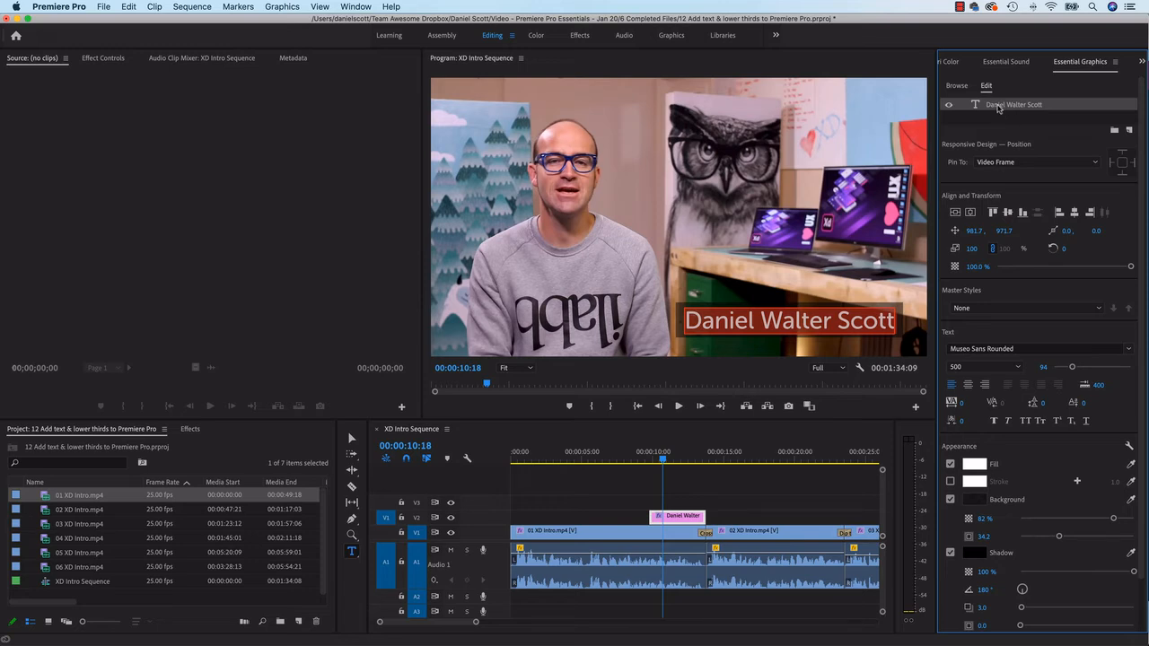
{"action": "type", "text": "Typing of"}
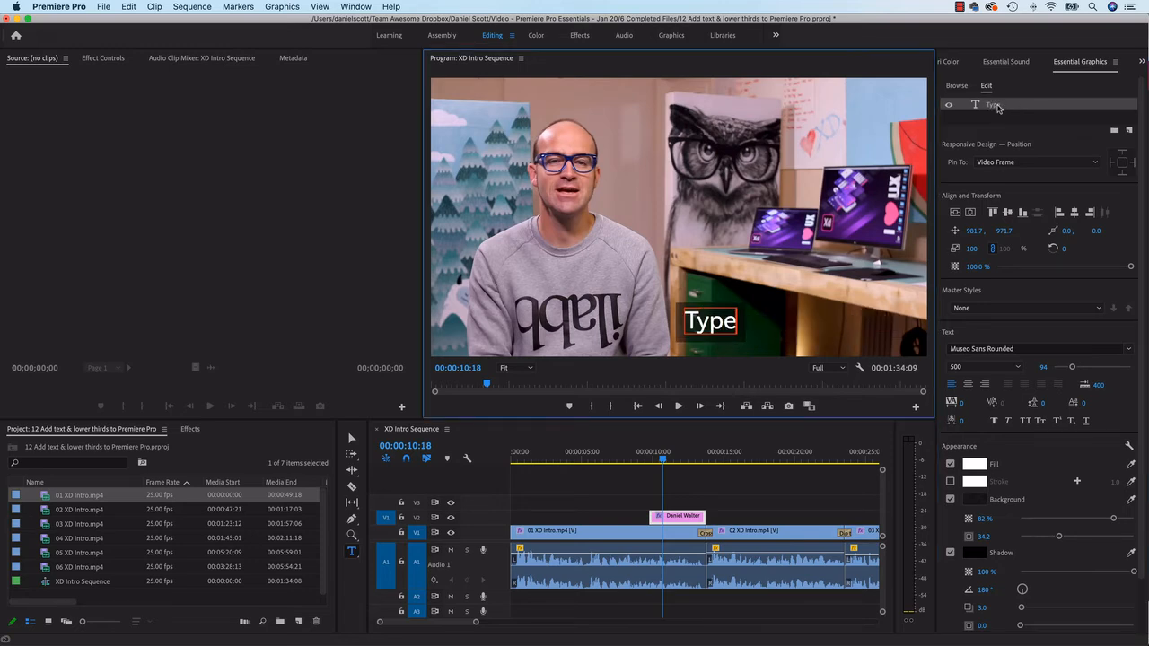
{"action": "type", "text": " the top"}
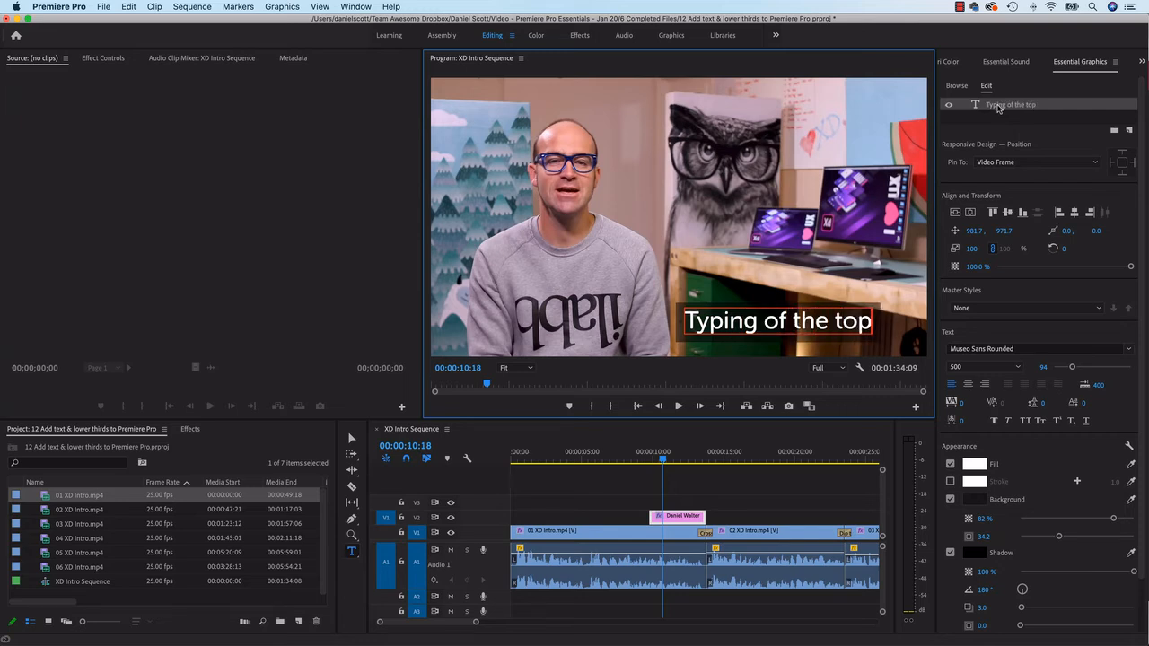
{"action": "key", "text": "super+z"}
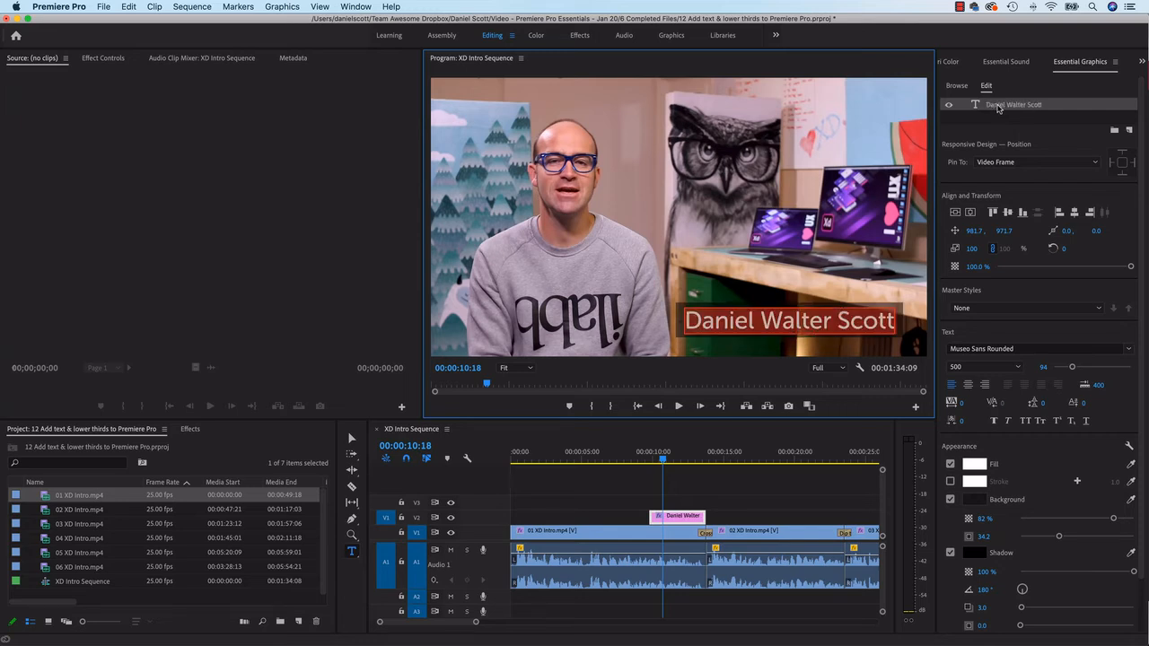
Try the title in the frame's lower corner at about 1075, 1045, and settle on about 955, 957 in the lower third
{"action": "left_click", "coordinate": [351, 437]}
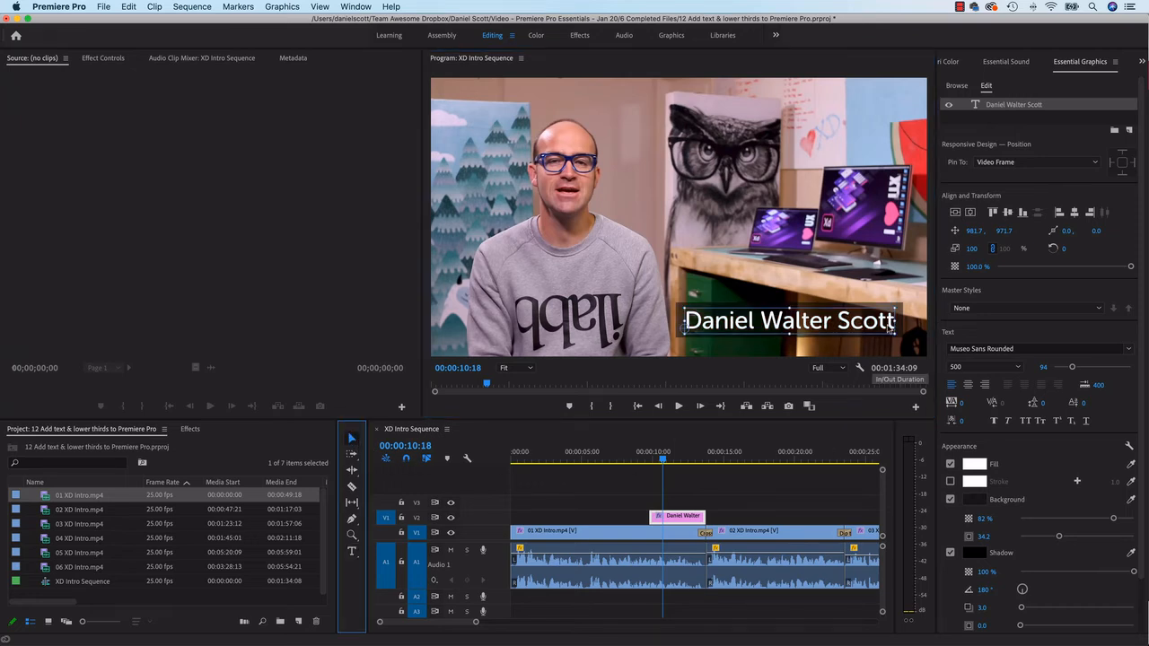
{"action": "left_click_drag", "start_coordinate": [884, 326], "coordinate": [880, 325]}
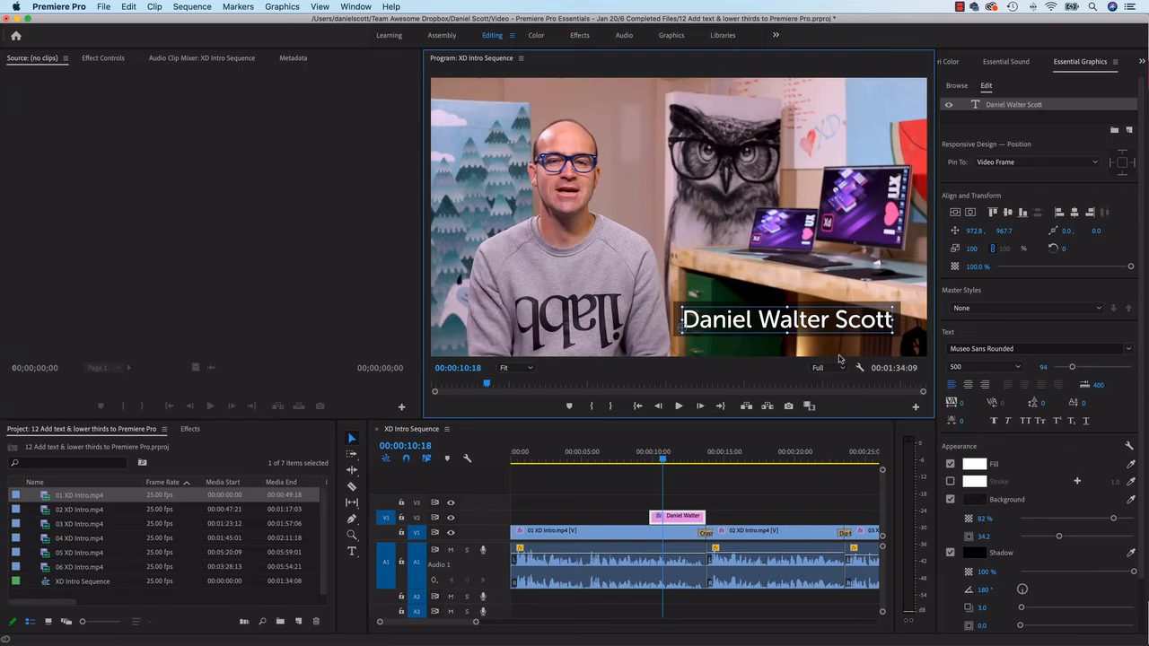
{"action": "left_click_drag", "start_coordinate": [825, 324], "coordinate": [851, 343]}
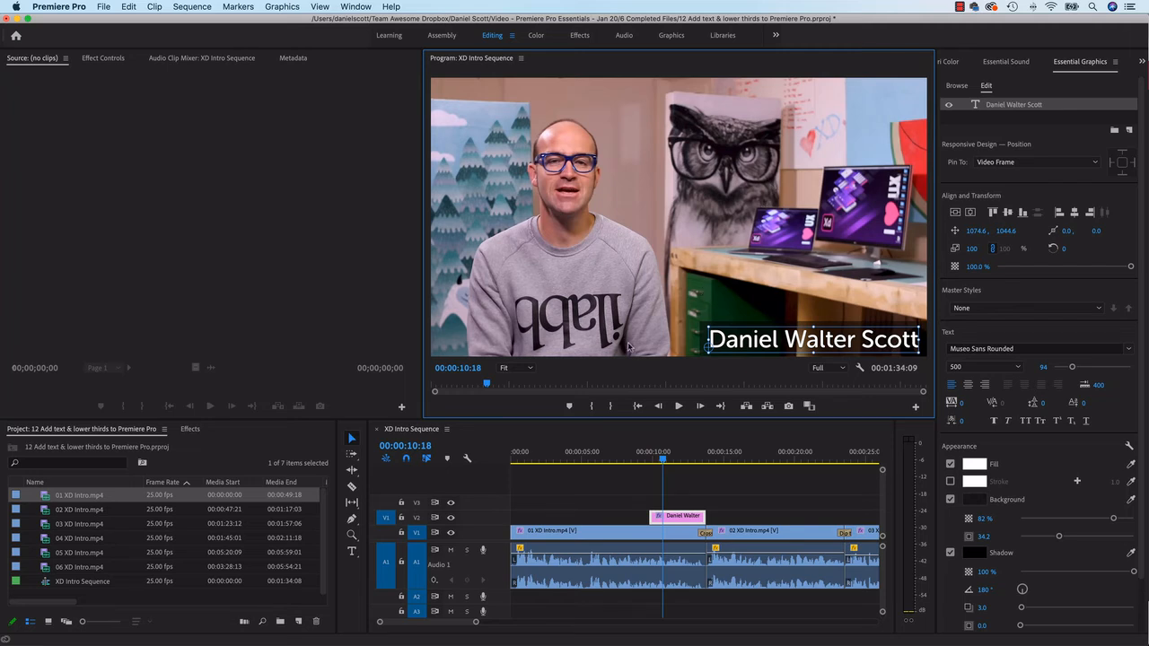
{"action": "left_click_drag", "start_coordinate": [846, 346], "coordinate": [817, 320]}
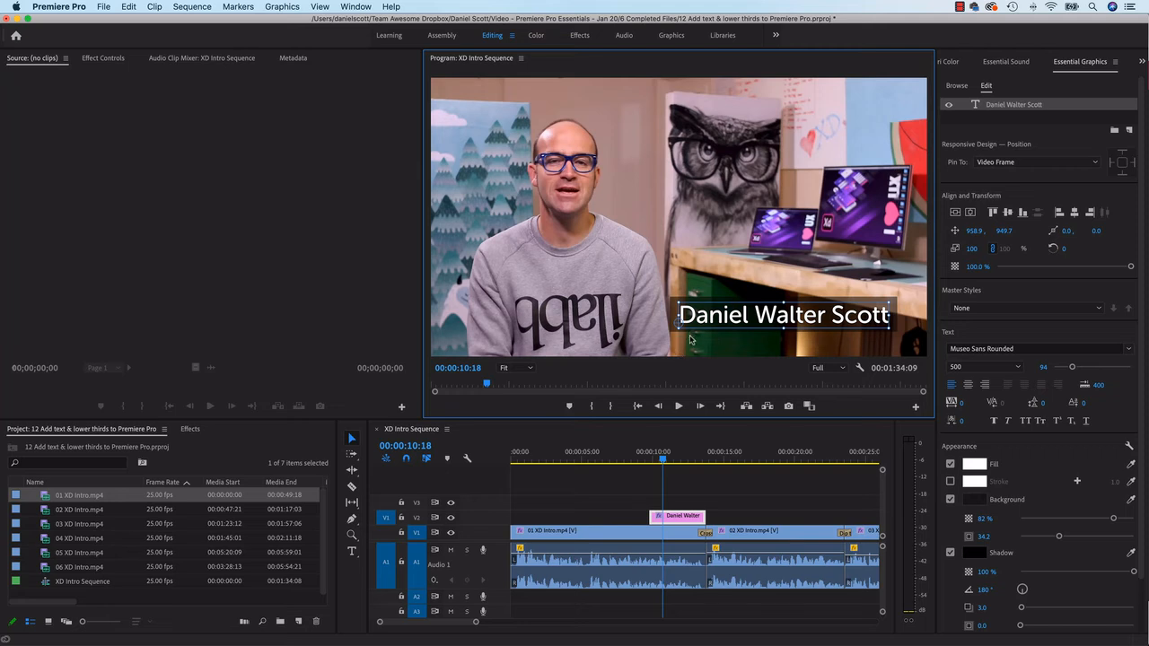
{"action": "left_click_drag", "start_coordinate": [727, 321], "coordinate": [731, 325]}
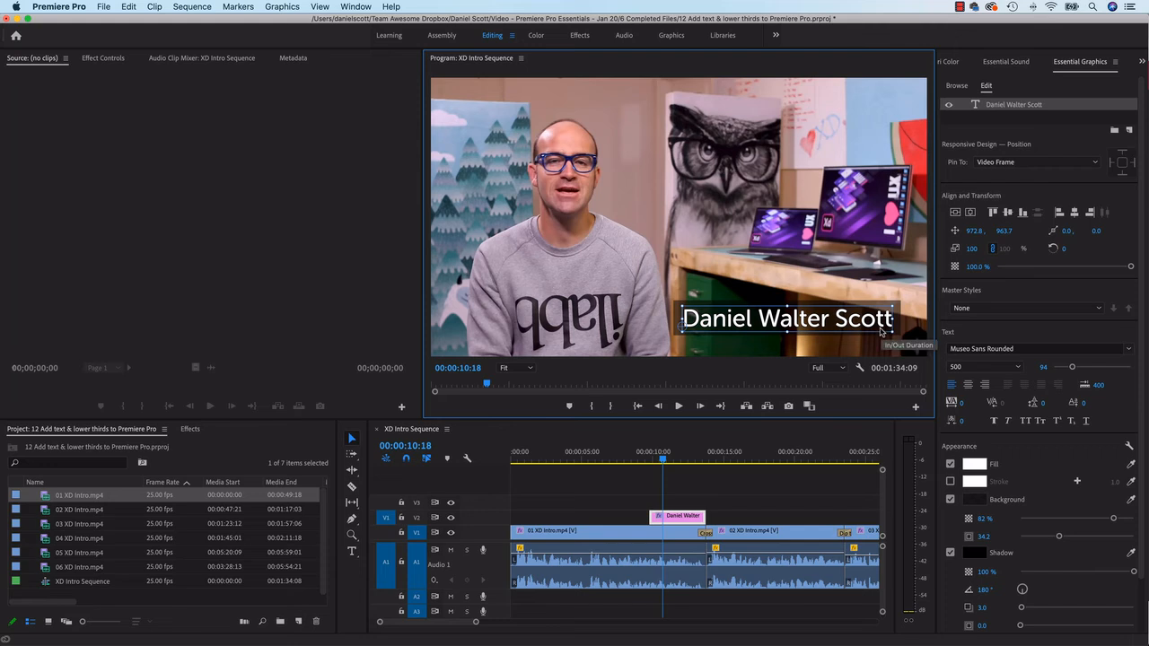
{"action": "left_click_drag", "start_coordinate": [882, 331], "coordinate": [877, 329]}
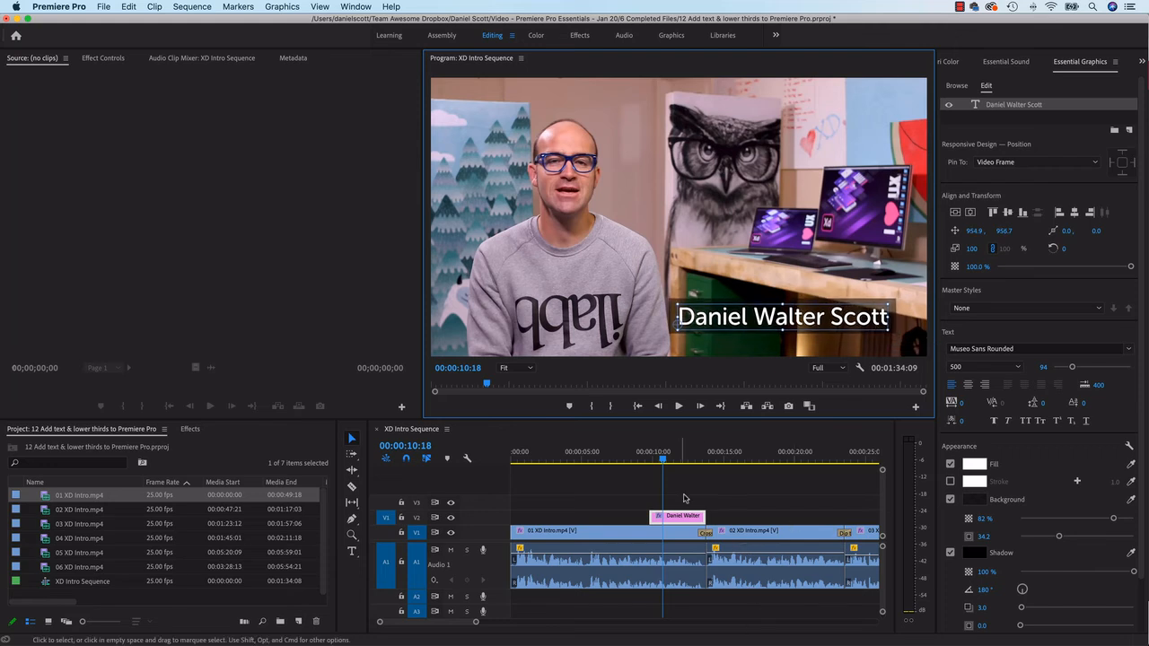
Add a Cross Dissolve to the start and end of the title clip, and preview it from about 00:00:08:17
{"action": "left_click", "coordinate": [651, 460]}
{"action": "left_click_drag", "start_coordinate": [652, 459], "coordinate": [660, 530]}
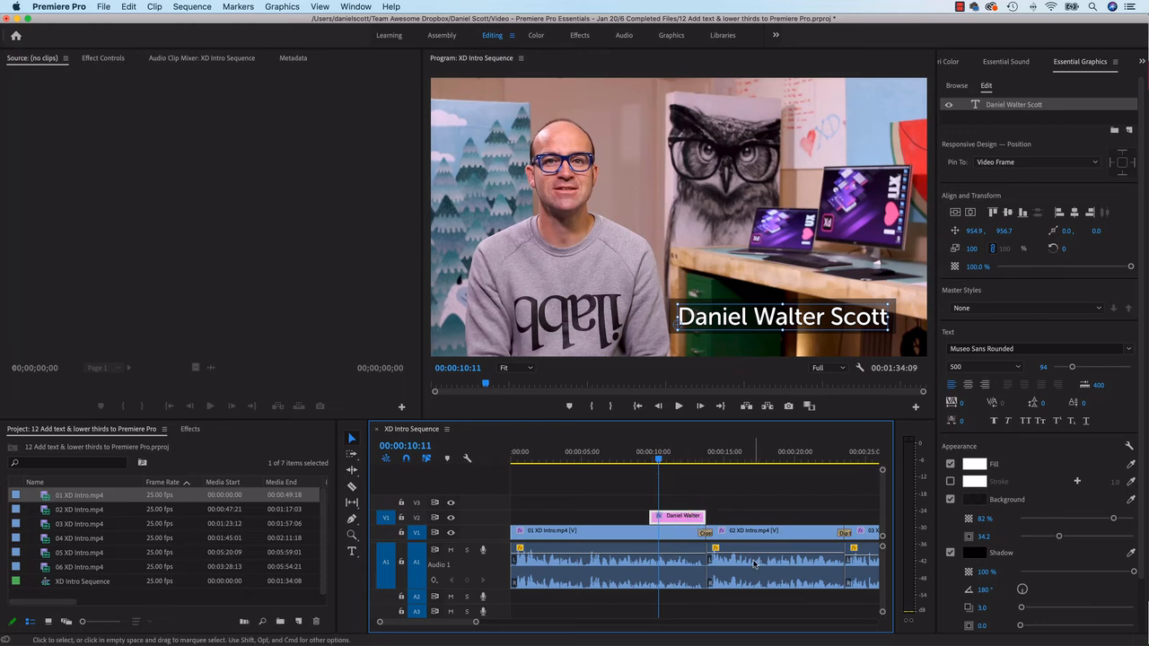
{"action": "left_click", "coordinate": [191, 430]}
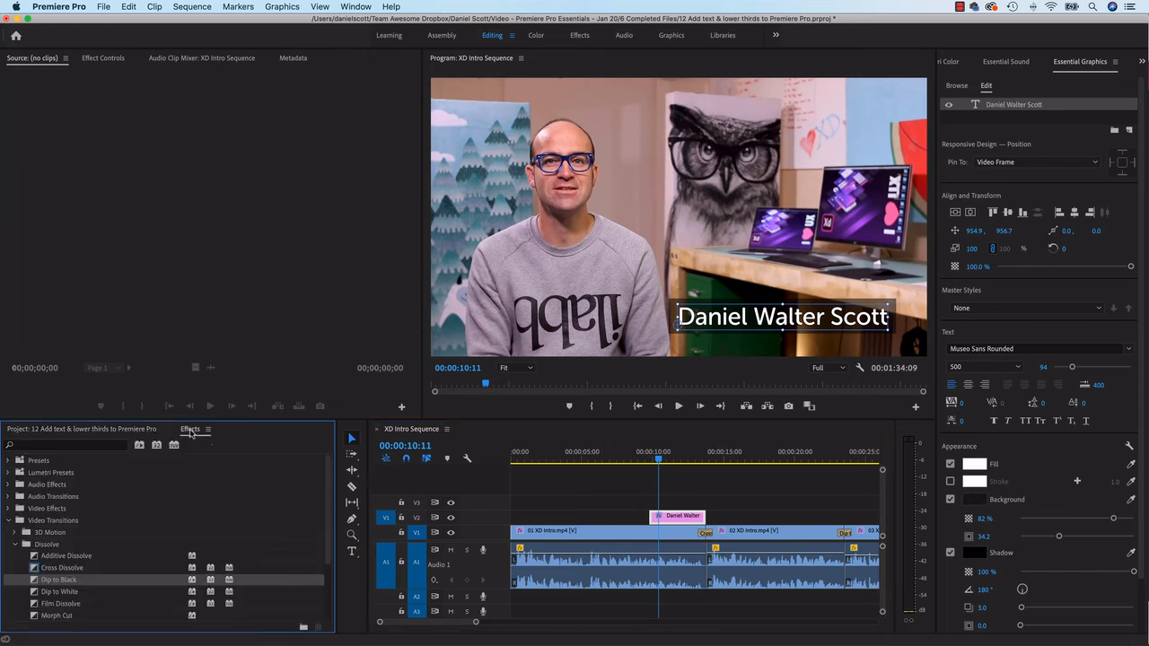
{"action": "left_click", "coordinate": [9, 523]}
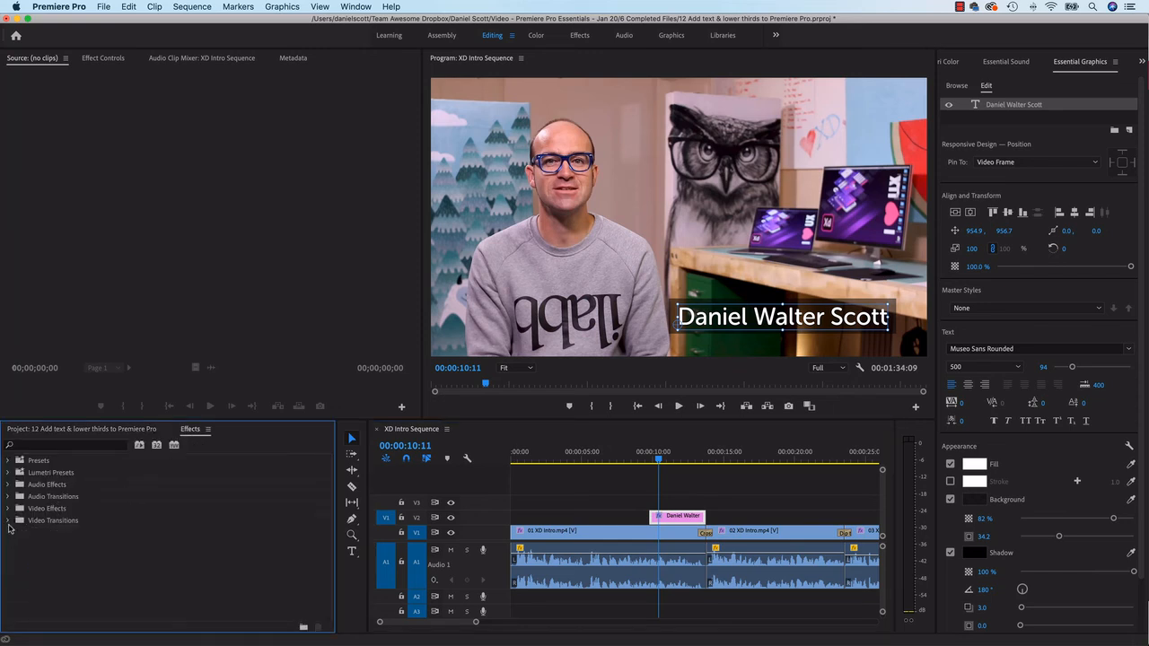
{"action": "left_click", "coordinate": [9, 524]}
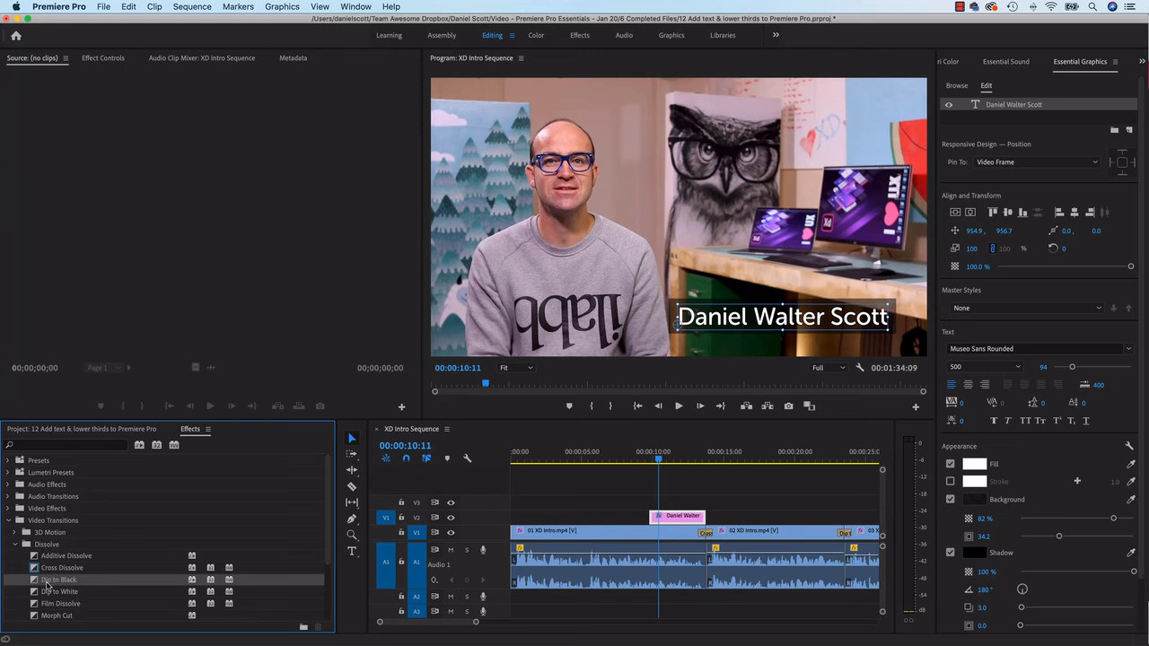
{"action": "left_click", "coordinate": [67, 569]}
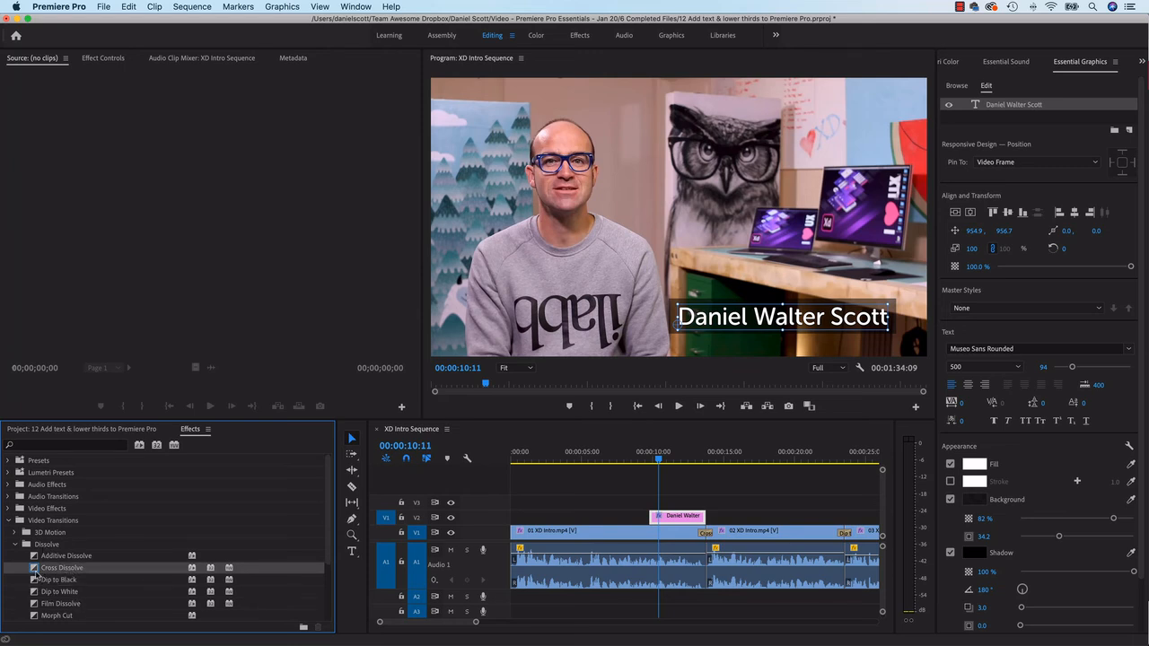
{"action": "left_click_drag", "start_coordinate": [34, 569], "coordinate": [660, 517]}
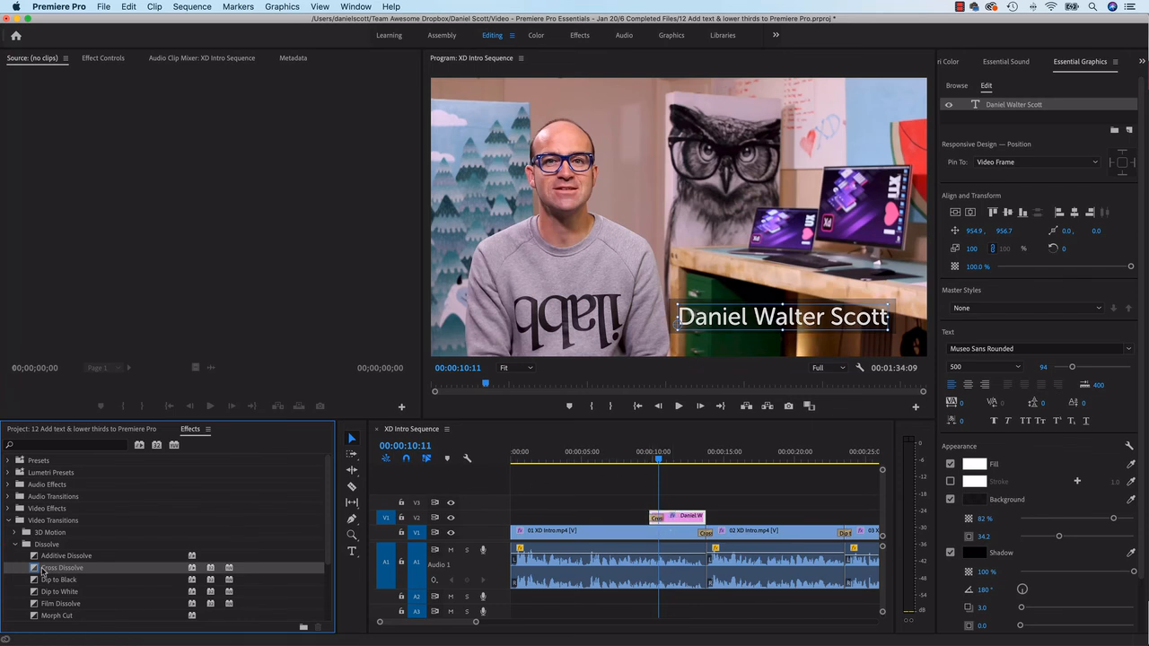
{"action": "left_click_drag", "start_coordinate": [42, 571], "coordinate": [700, 519]}
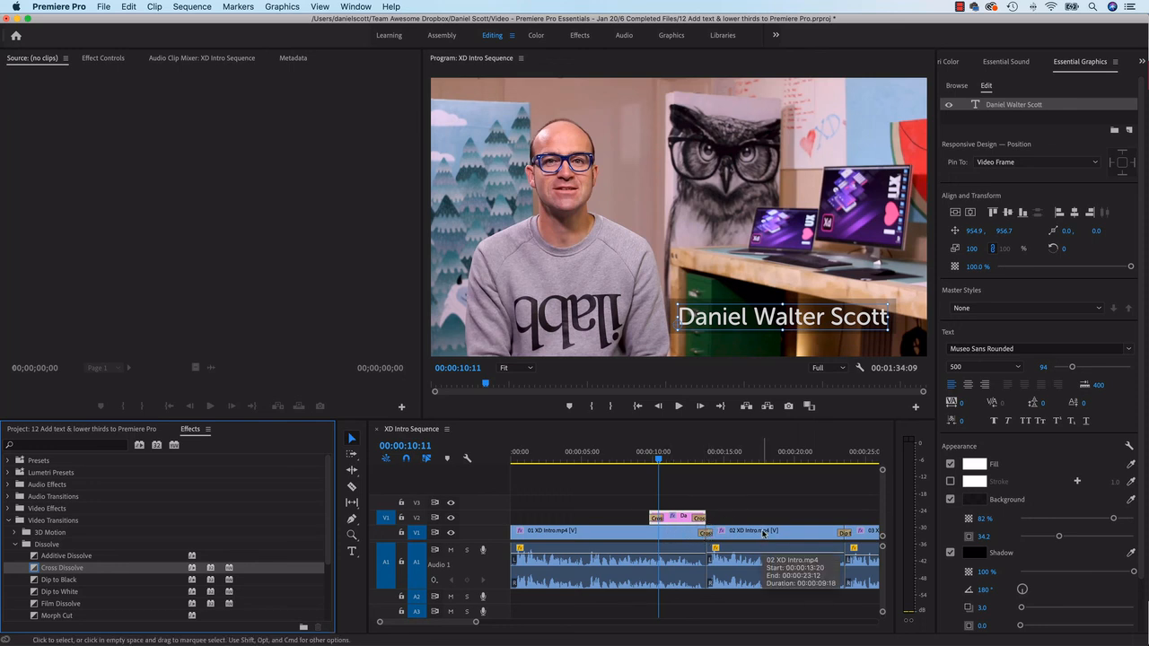
{"action": "left_click_drag", "start_coordinate": [658, 460], "coordinate": [644, 463]}
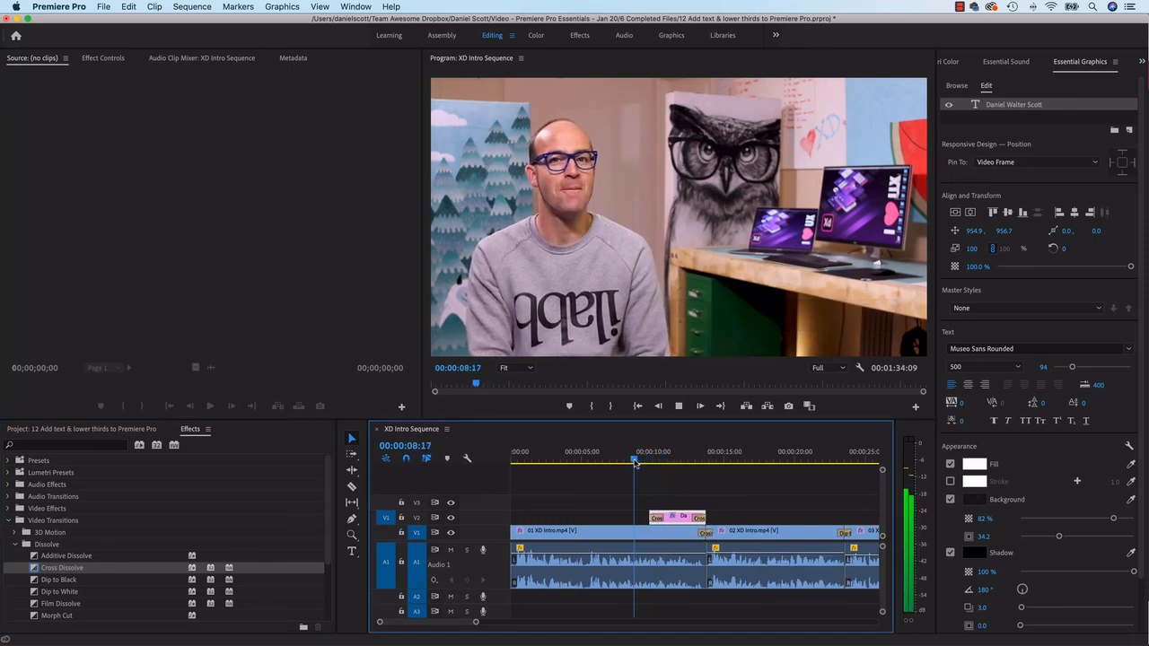
Preview the title's fades up to about 00:00:14:11, and lengthen the Cross Dissolve at the title clip's start to about two seconds
{"action": "key", "text": "space"}
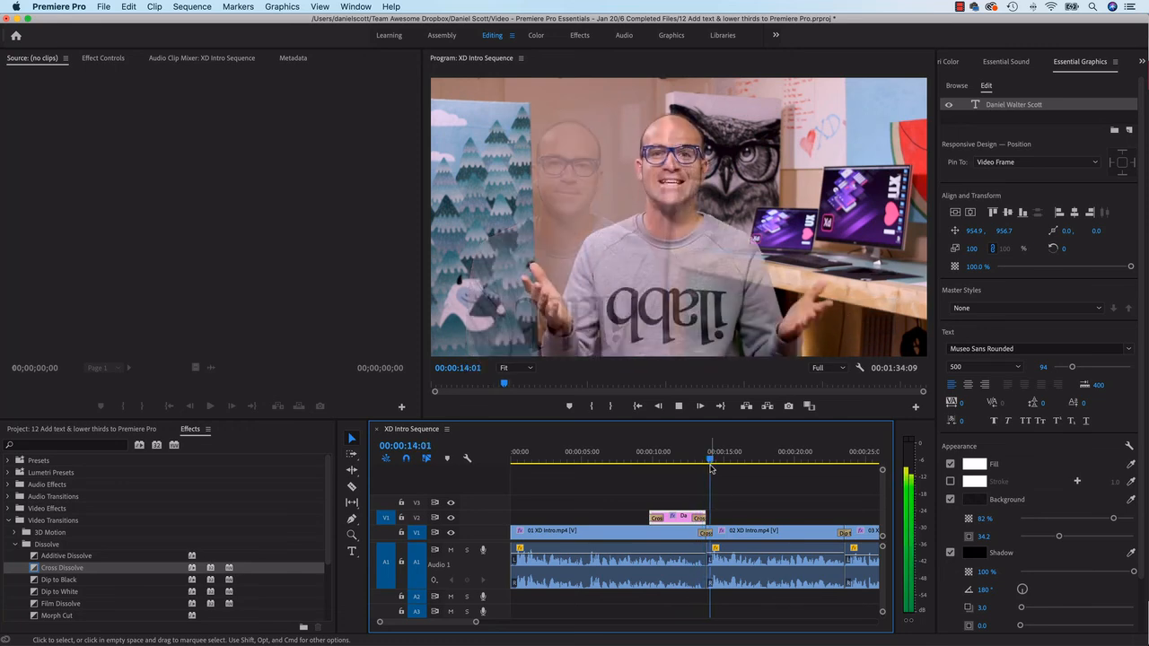
{"action": "key", "text": "space"}
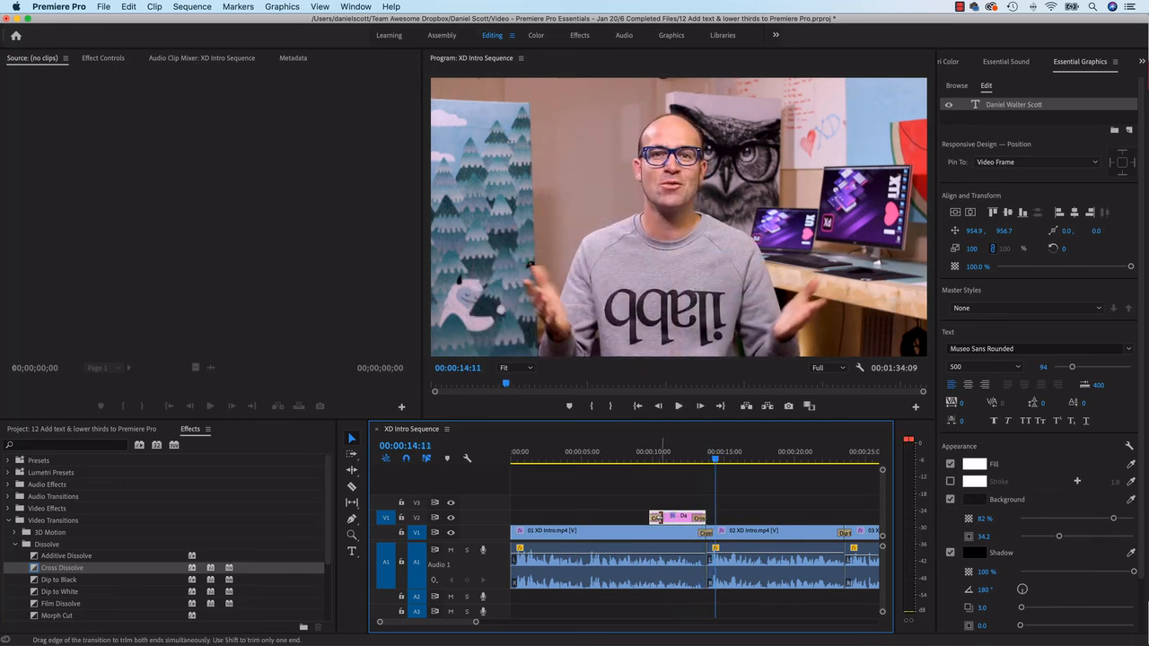
{"action": "left_click_drag", "start_coordinate": [665, 519], "coordinate": [680, 519]}
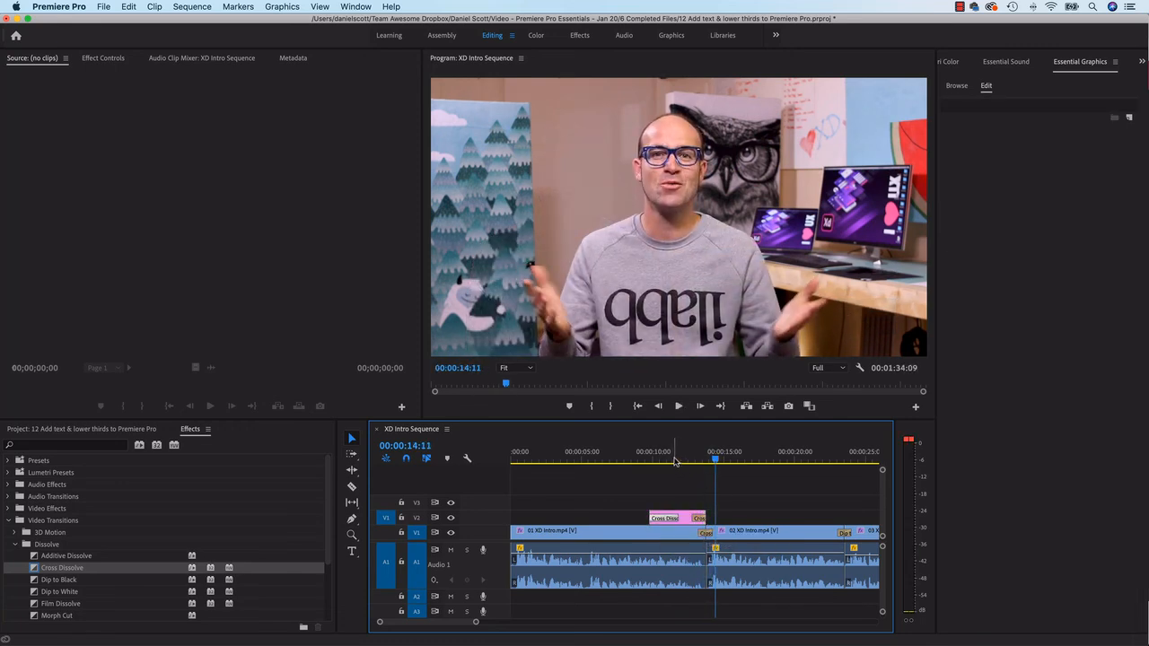
Play back the lengthened fade-in from just before the title, and extend the title clip's start earlier to about 9 seconds
{"action": "left_click", "coordinate": [643, 460]}
{"action": "key", "text": "space"}
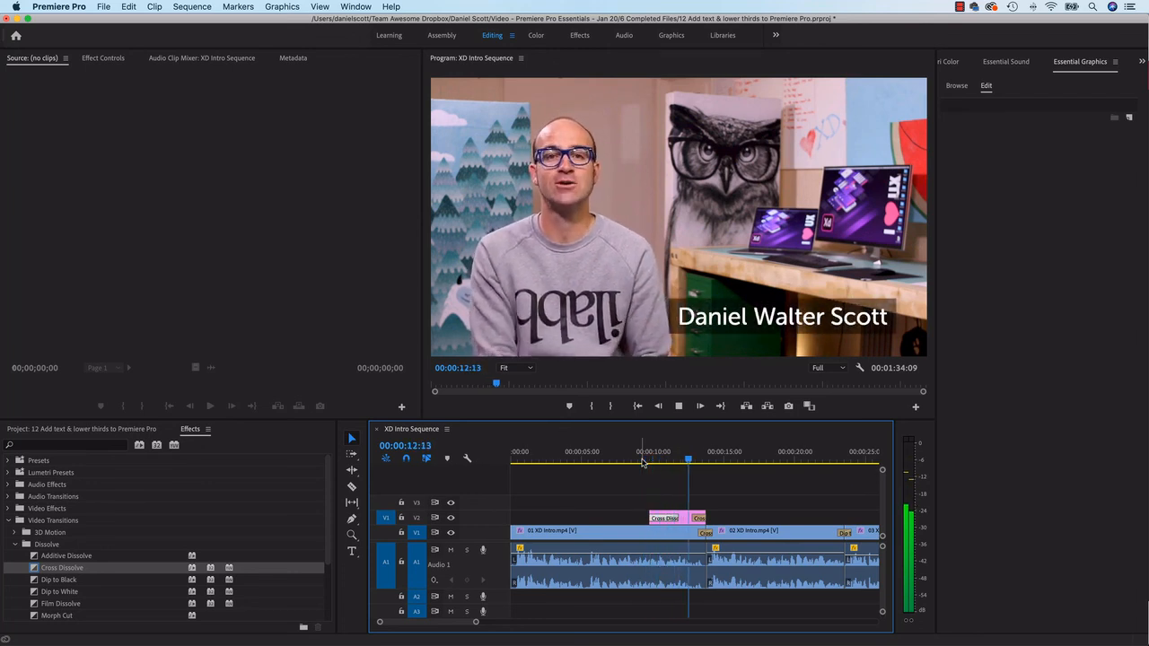
{"action": "key", "text": "space"}
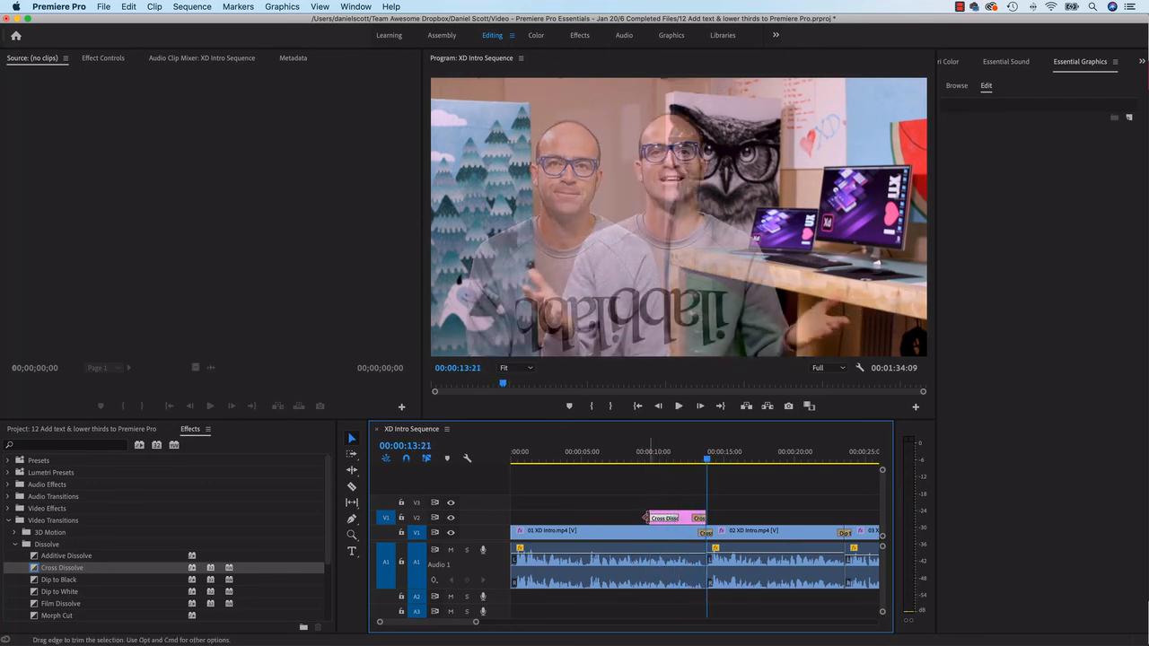
{"action": "left_click_drag", "start_coordinate": [653, 518], "coordinate": [638, 518]}
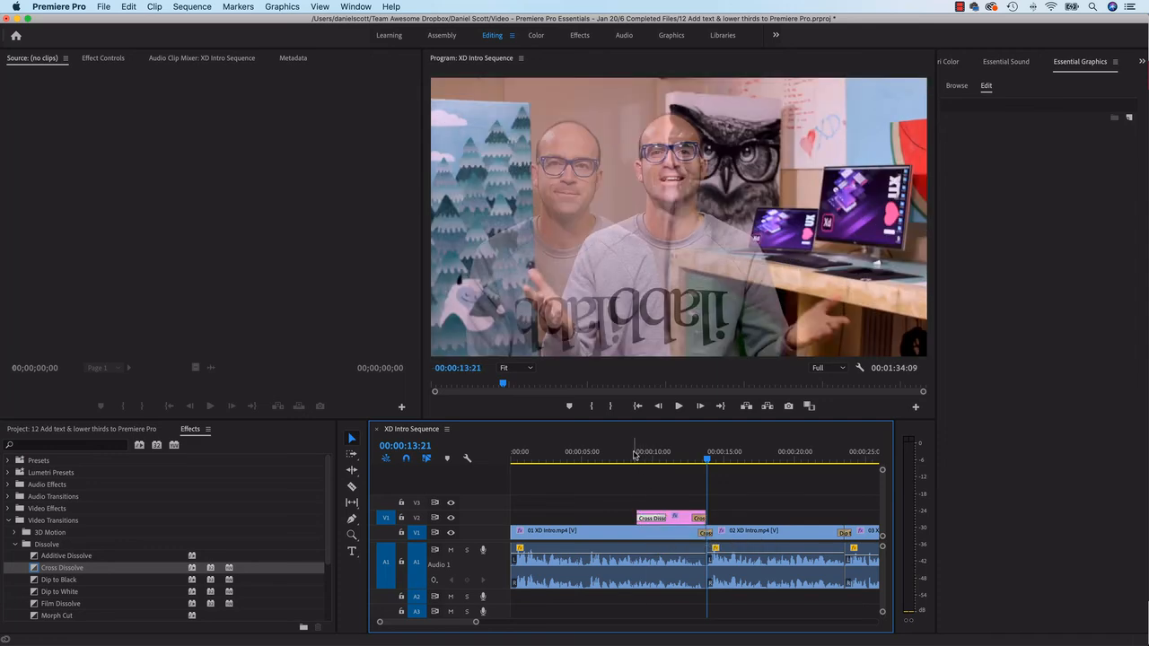